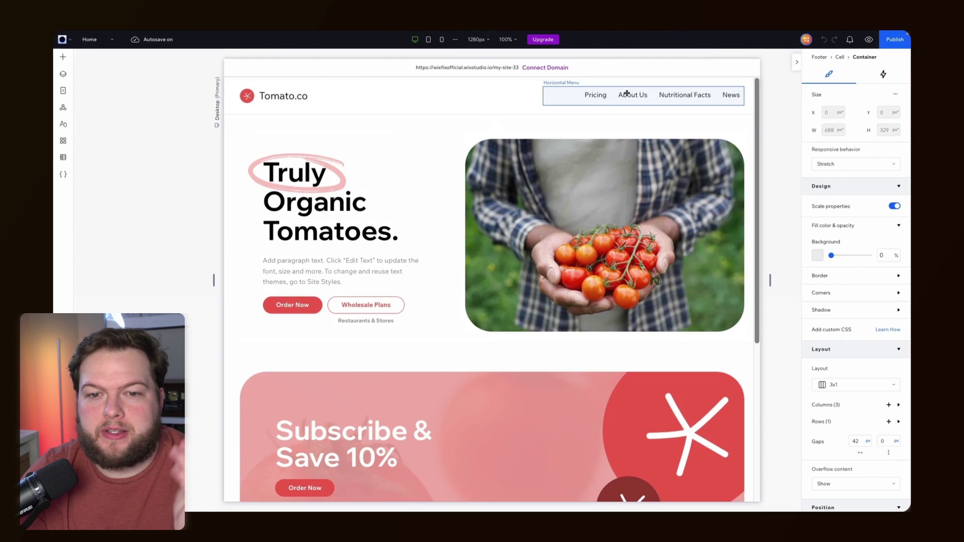
# Select the header's Horizontal Menu, then the footer's 3x1 container.
pyautogui.click(581, 96)
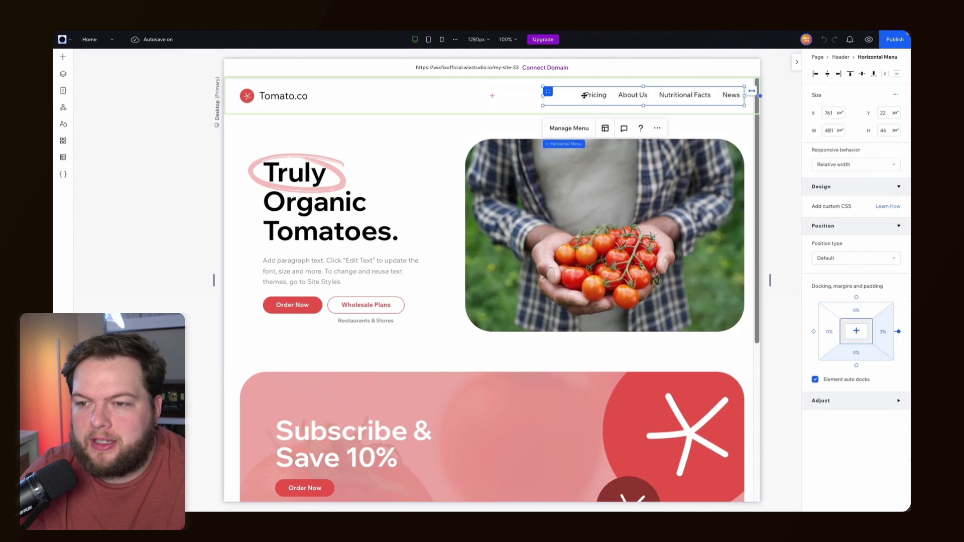
pyautogui.scroll(-5, 499, 107)
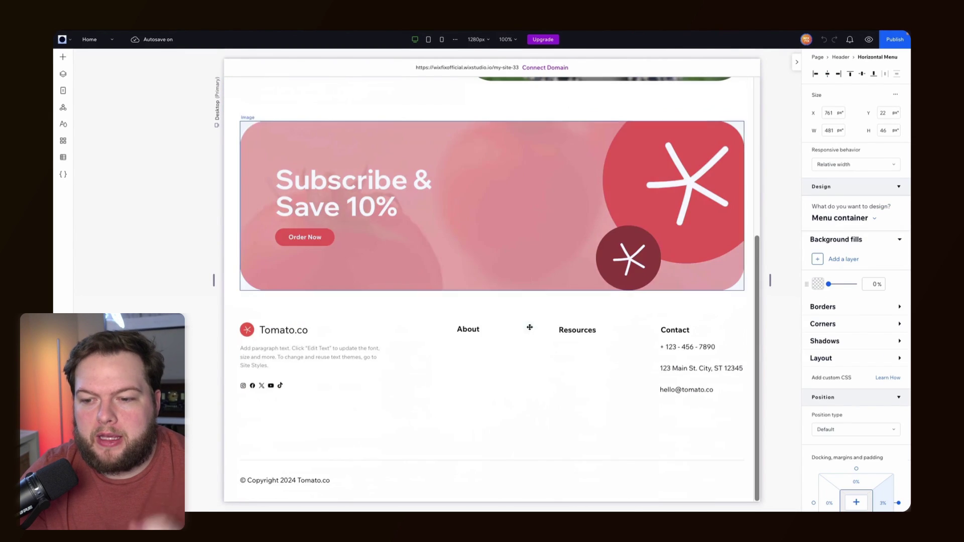
pyautogui.click(504, 384)
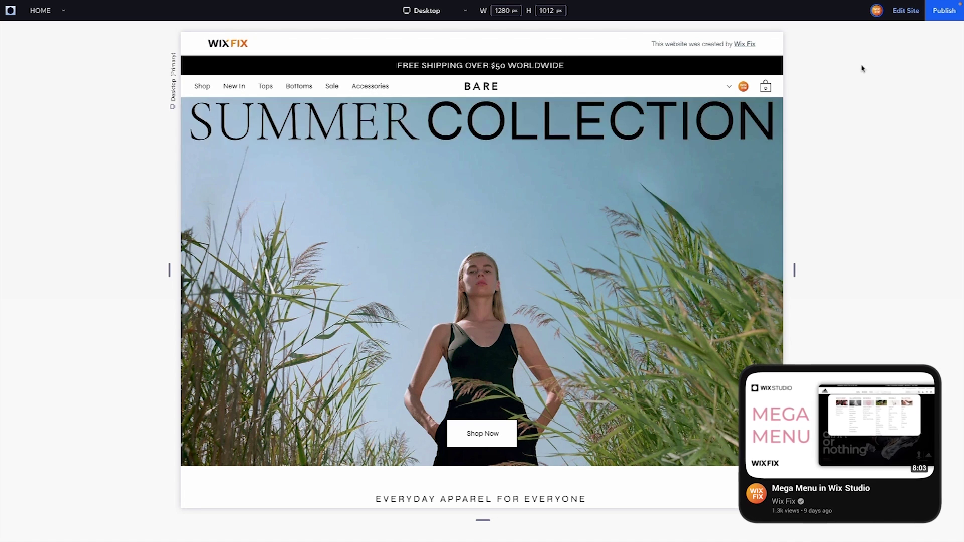
# Preview the BARE example site at Tablet and Mobile widths and open its hamburger menu.
pyautogui.click(427, 10)
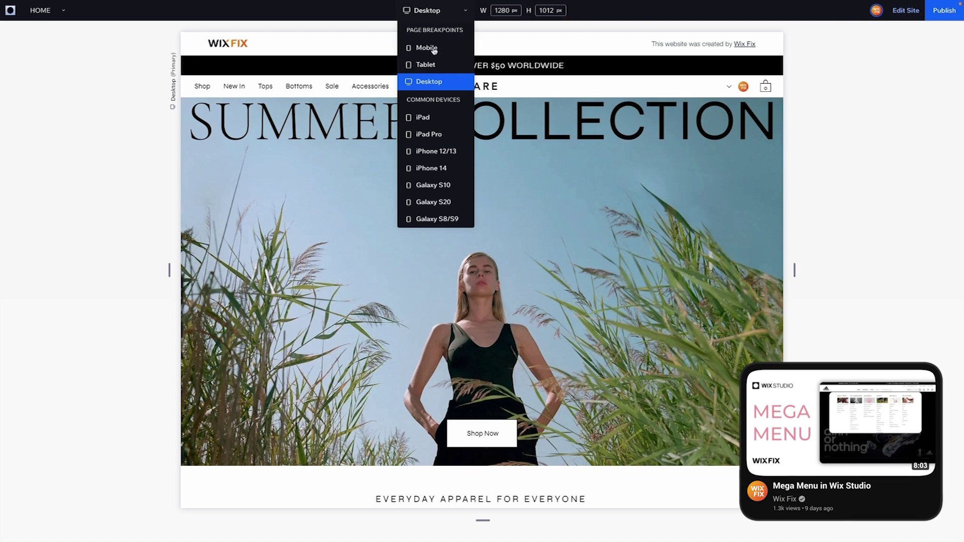
pyautogui.click(425, 65)
pyautogui.moveTo(541, 86)
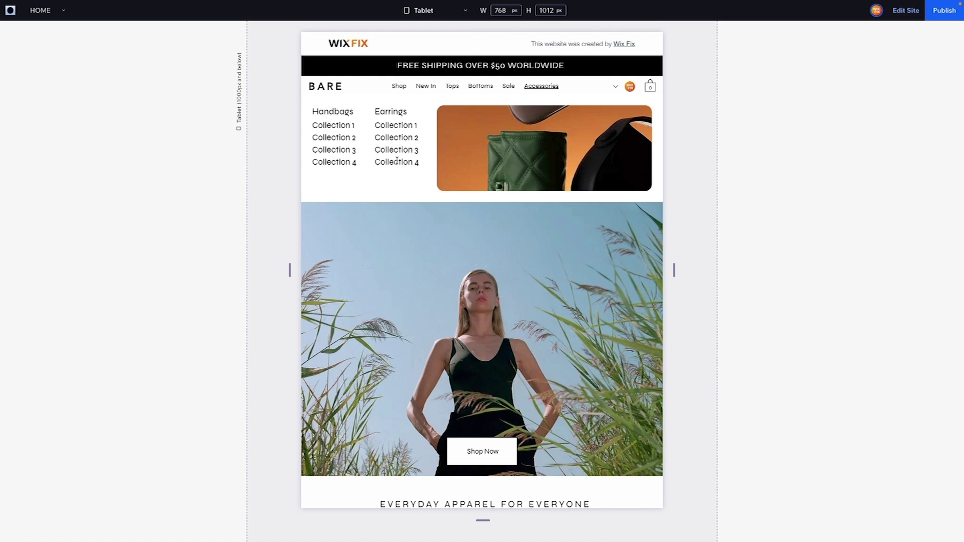
pyautogui.click(425, 11)
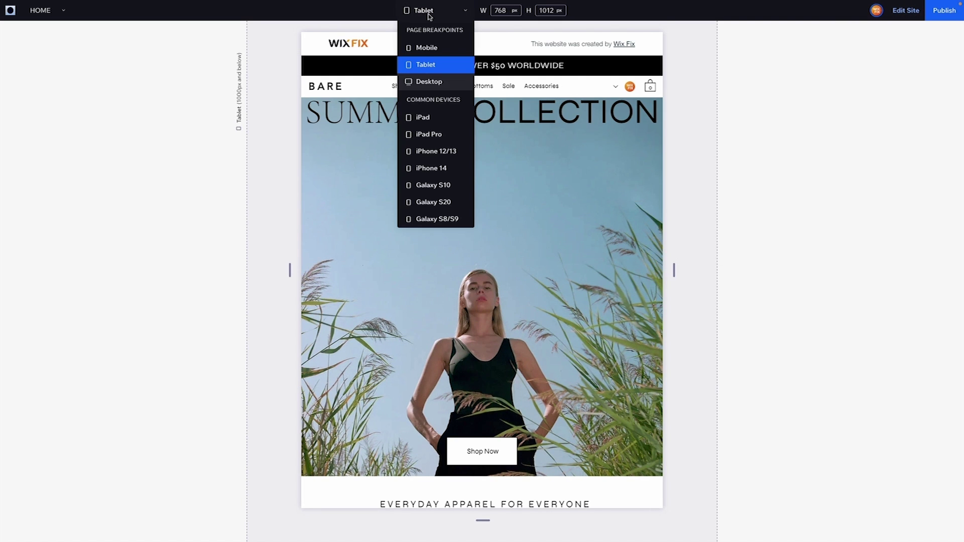
pyautogui.click(429, 51)
pyautogui.click(563, 89)
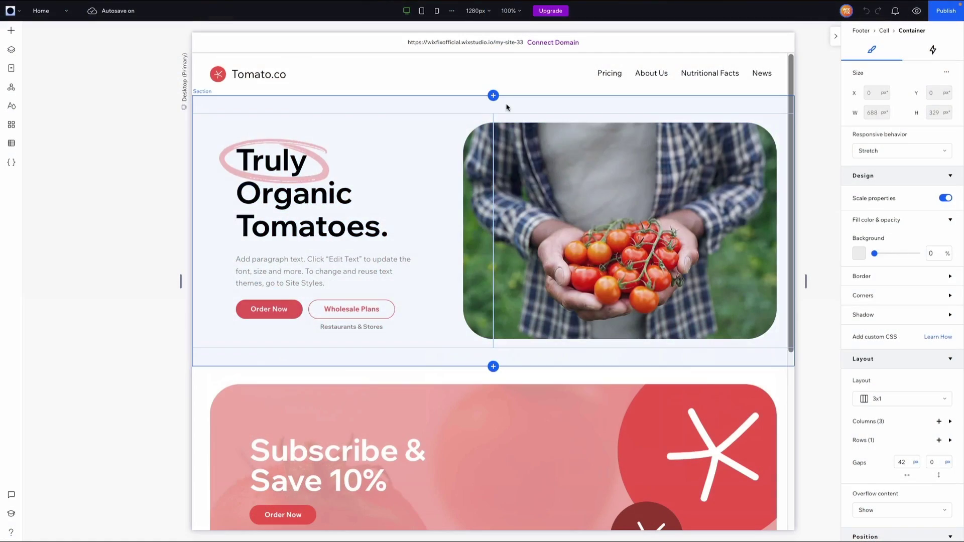
# Add a Vertical Menu from Menu & Search to the footer's About column, positioned under the heading.
pyautogui.scroll(-5, 507, 107)
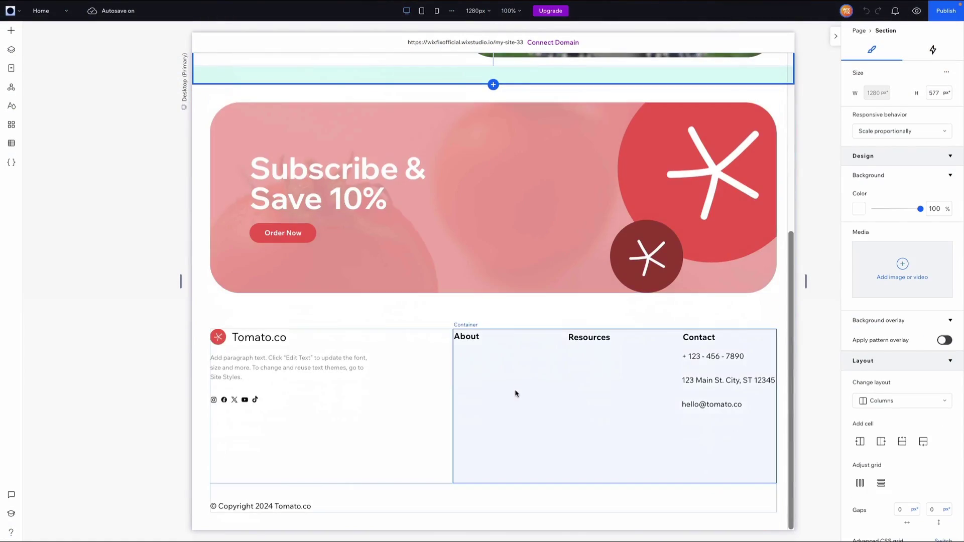
pyautogui.click(508, 390)
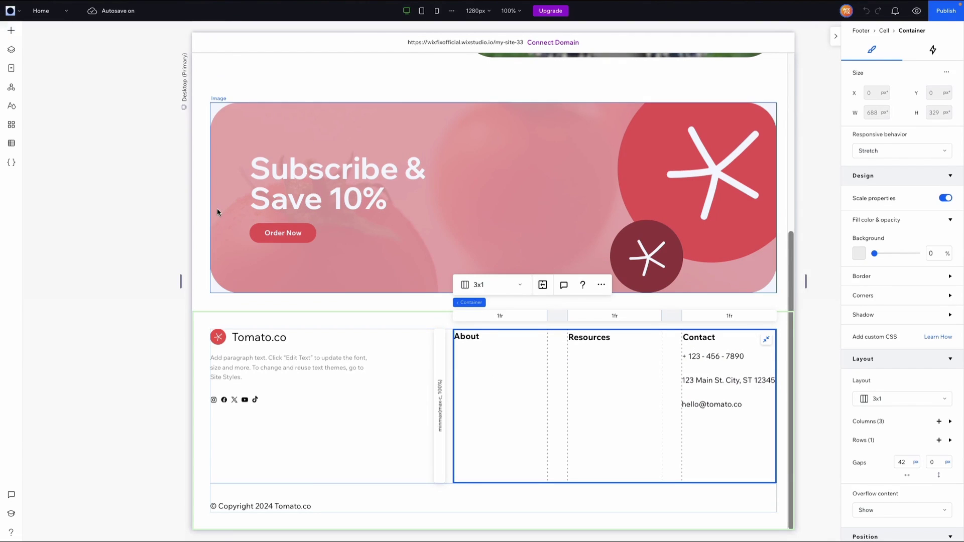
pyautogui.click(12, 31)
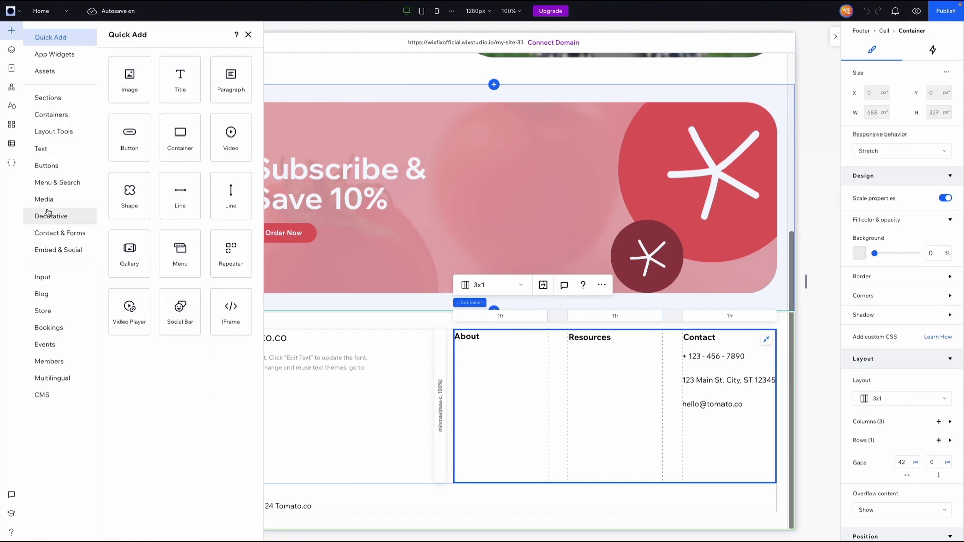
pyautogui.click(43, 181)
pyautogui.click(125, 75)
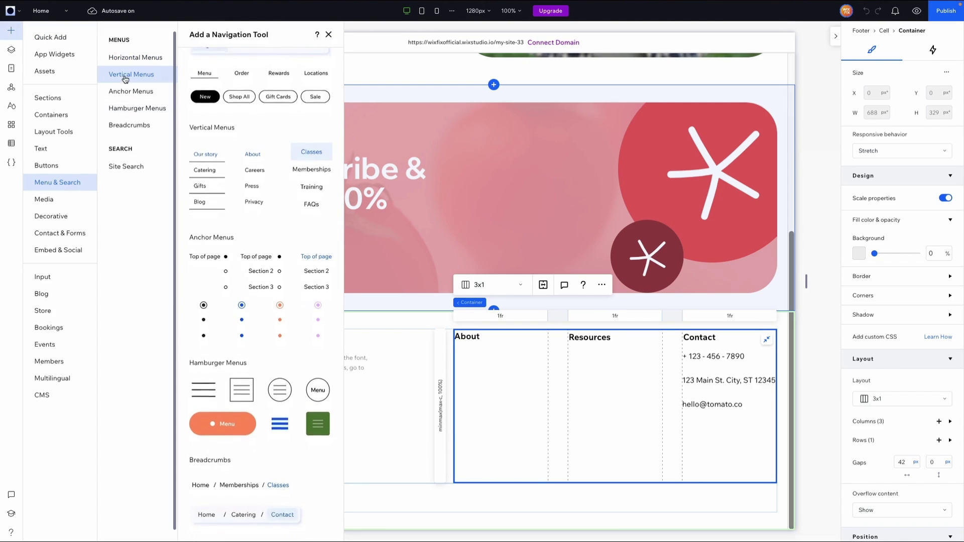
pyautogui.moveTo(254, 171); pyautogui.dragTo(499, 401)
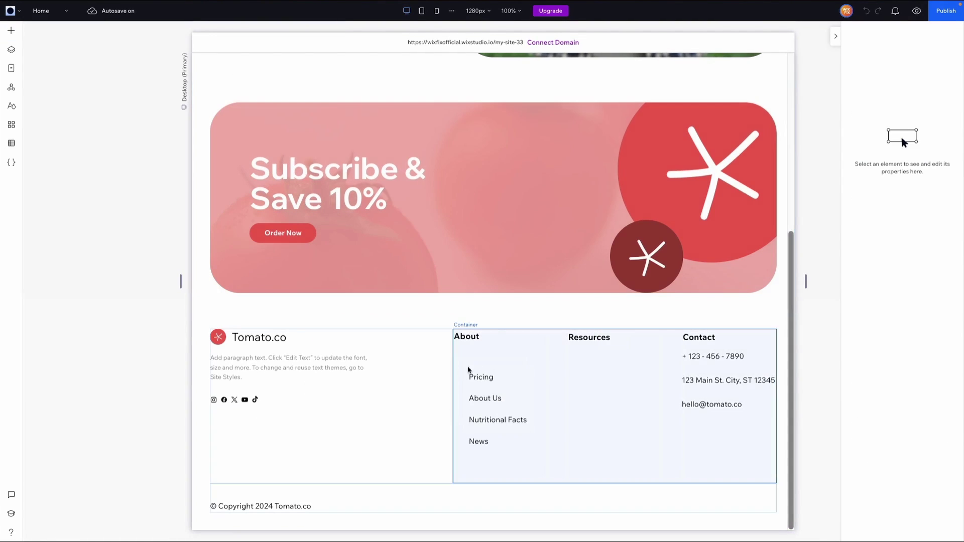
pyautogui.click(469, 372)
pyautogui.moveTo(487, 398); pyautogui.dragTo(473, 382)
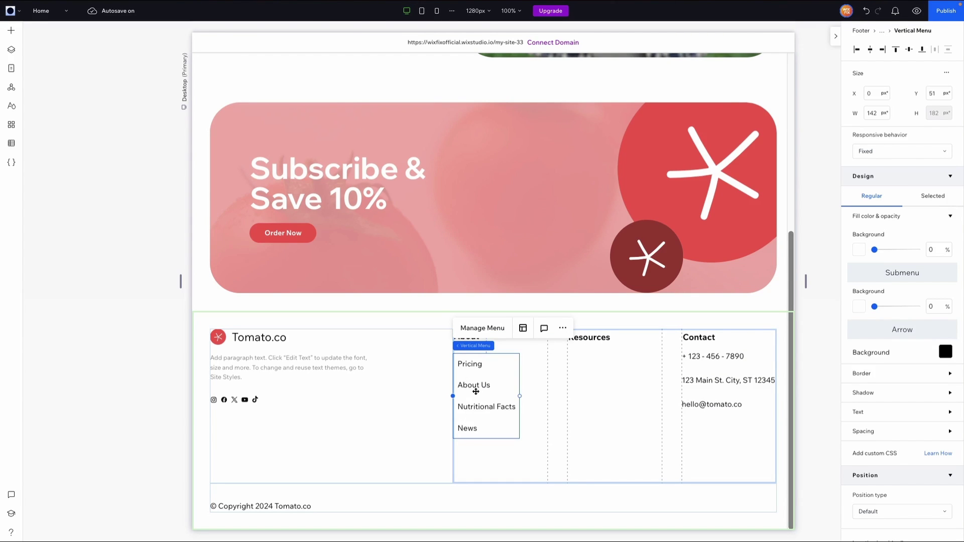
pyautogui.scroll(5, 476, 390)
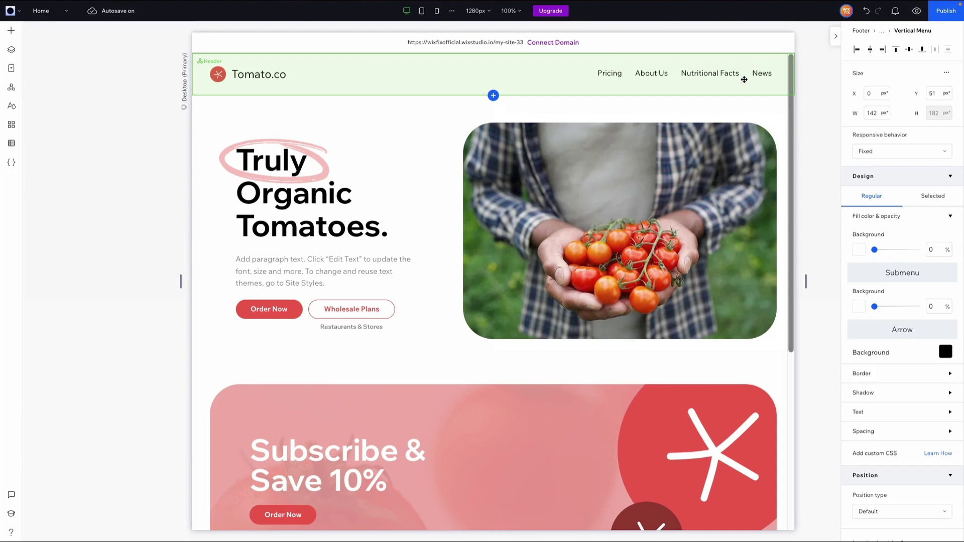
pyautogui.scroll(-5, 499, 327)
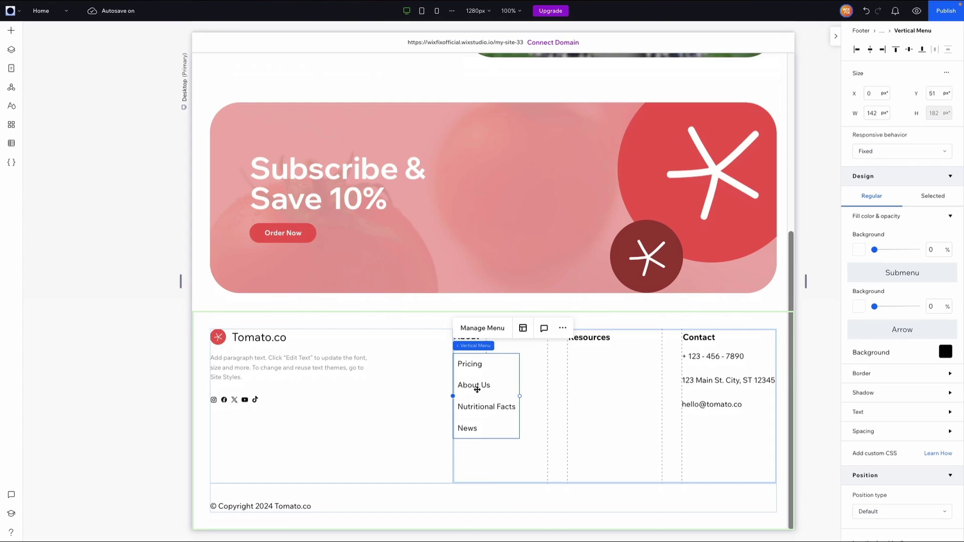
# Create a new site menu named 'Footer - About' for the footer's vertical menu.
pyautogui.click(473, 332)
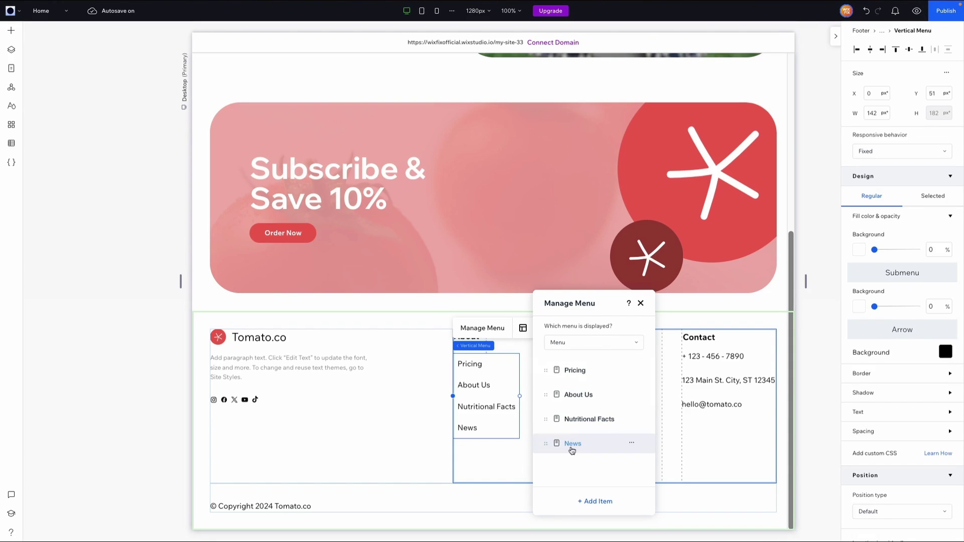
pyautogui.click(587, 345)
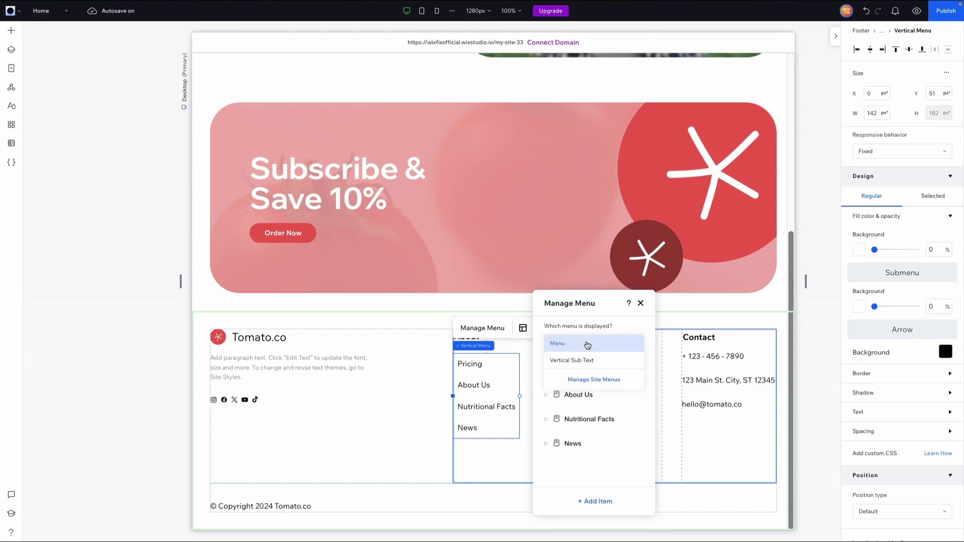
pyautogui.click(589, 381)
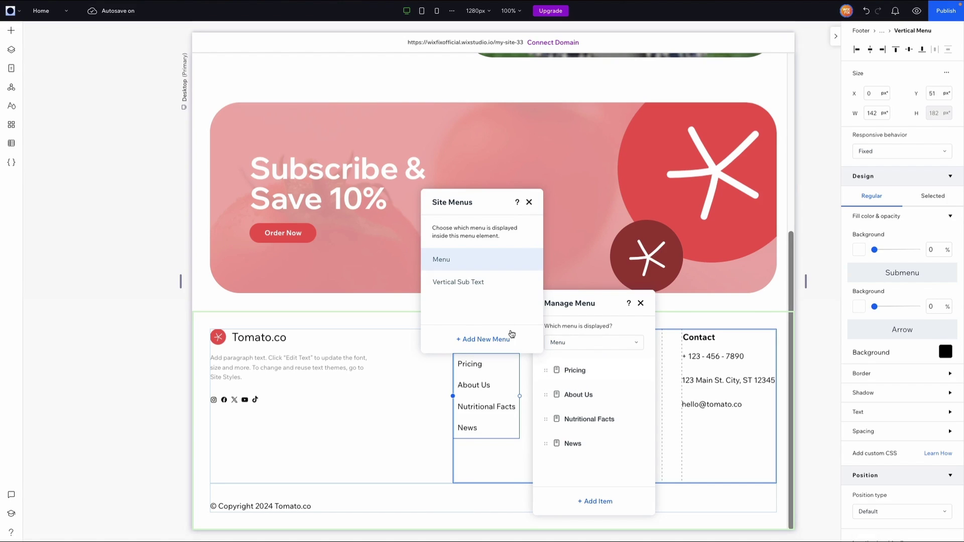
pyautogui.moveTo(476, 283)
pyautogui.click(474, 340)
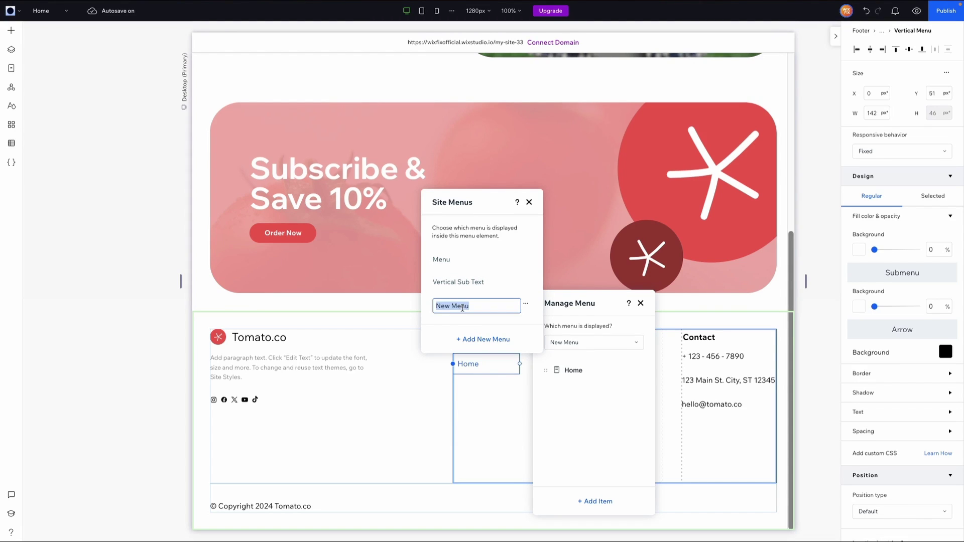
pyautogui.write('Footer - About')
pyautogui.press('Return')
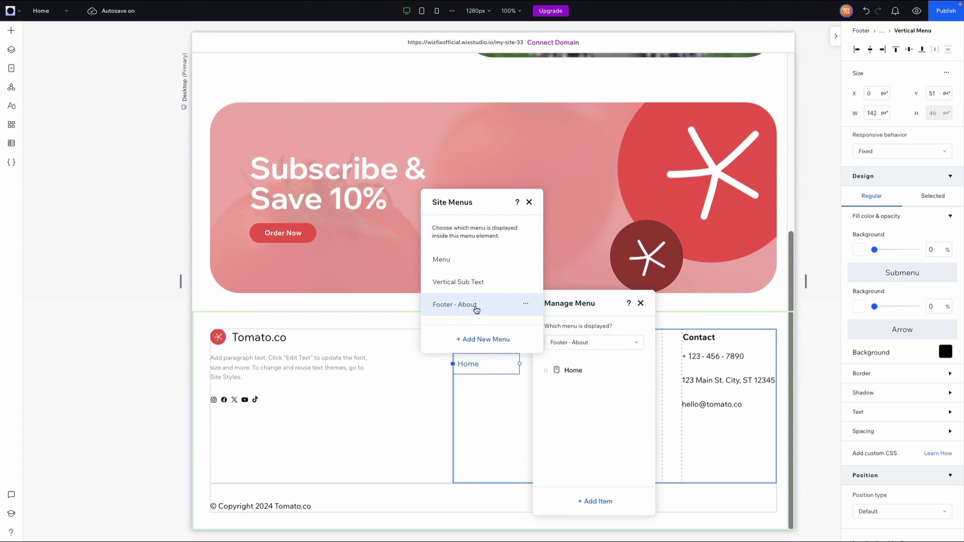
pyautogui.click(527, 204)
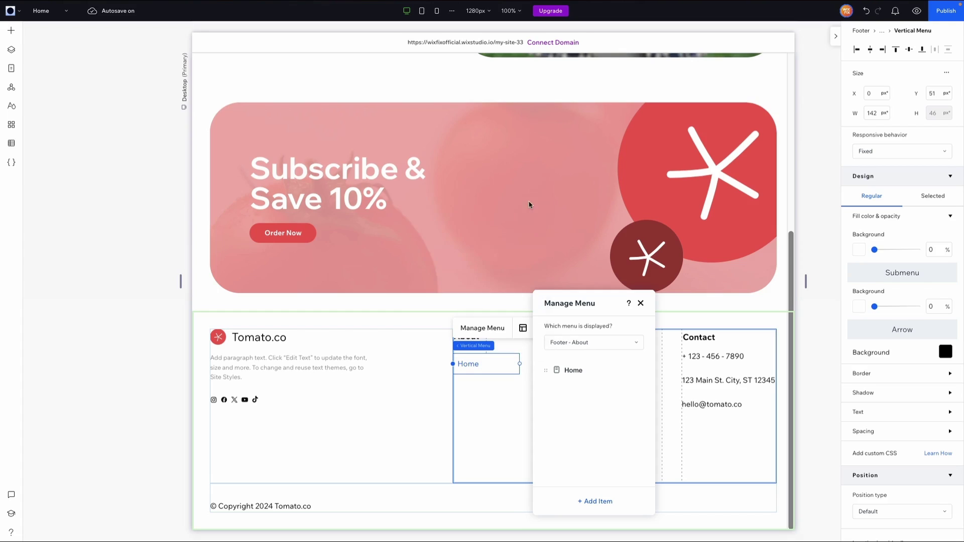
# Add the Mission Statement, Our Farmers, Careers and Our Story pages to the Footer - About menu.
pyautogui.click(596, 504)
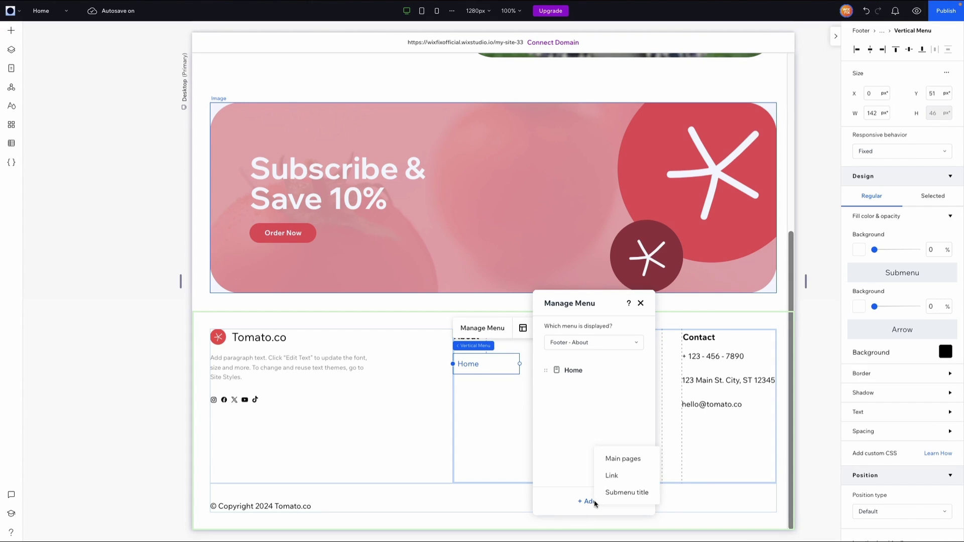
pyautogui.click(623, 460)
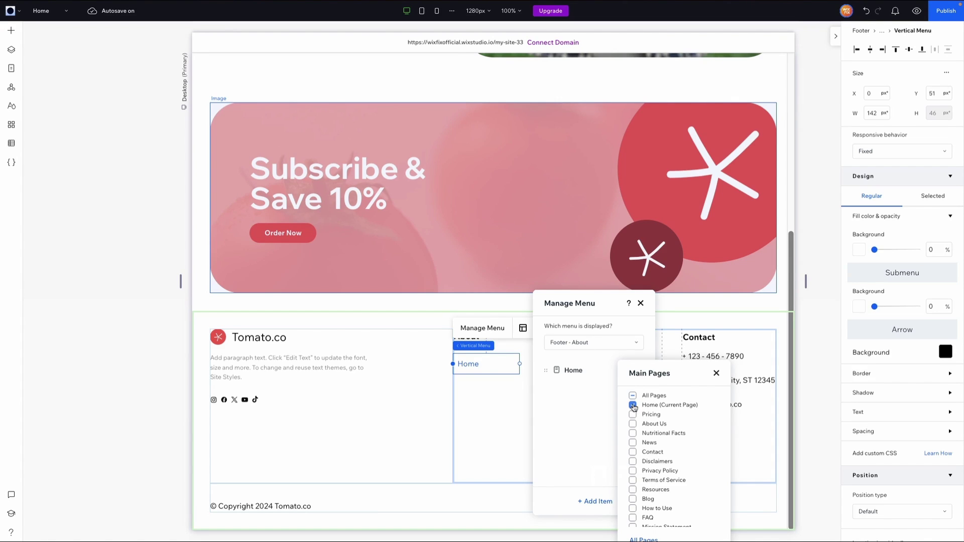
pyautogui.scroll(-2, 635, 408)
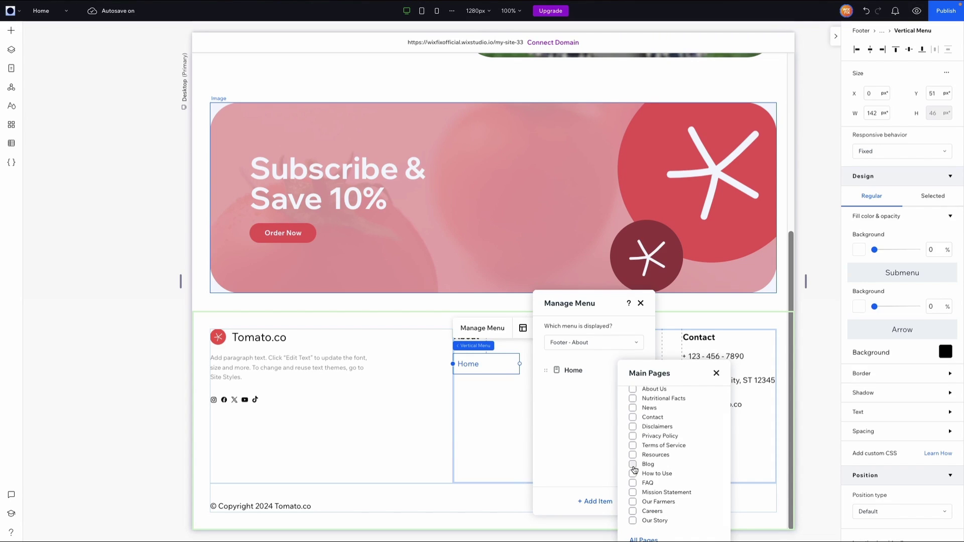
pyautogui.scroll(-1, 636, 485)
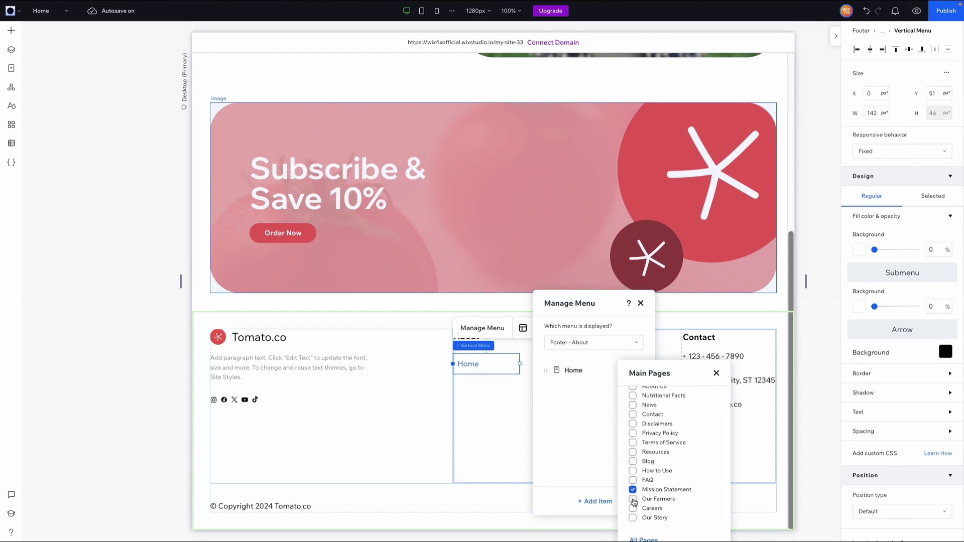
pyautogui.click(632, 518)
pyautogui.moveTo(665, 374); pyautogui.dragTo(690, 295)
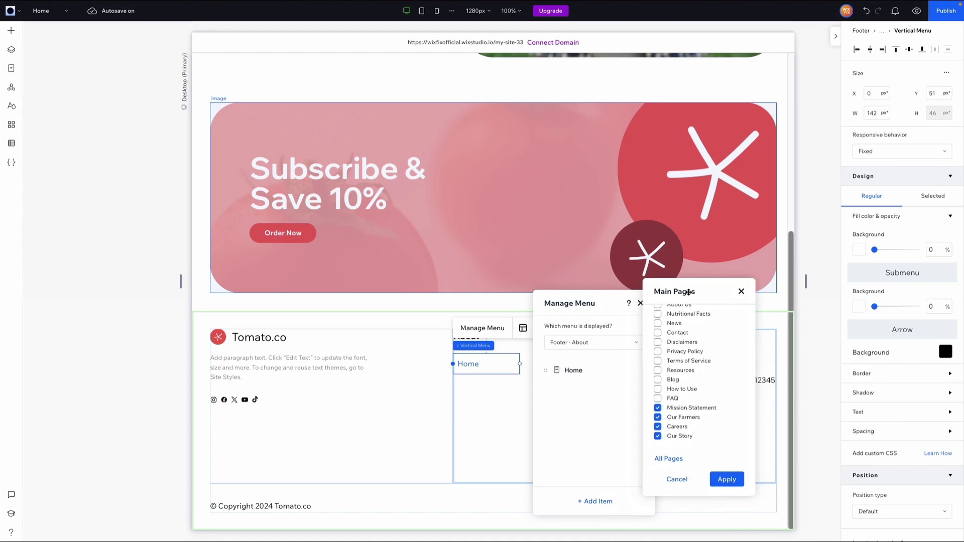
pyautogui.click(725, 480)
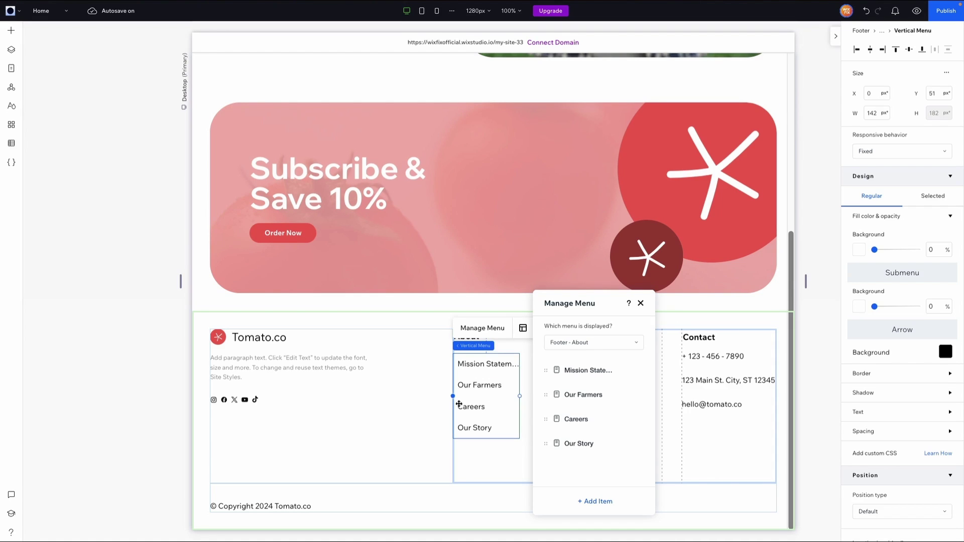
# Widen the About menu to 201 px and set its menu layout to left-aligned links.
pyautogui.click(519, 400)
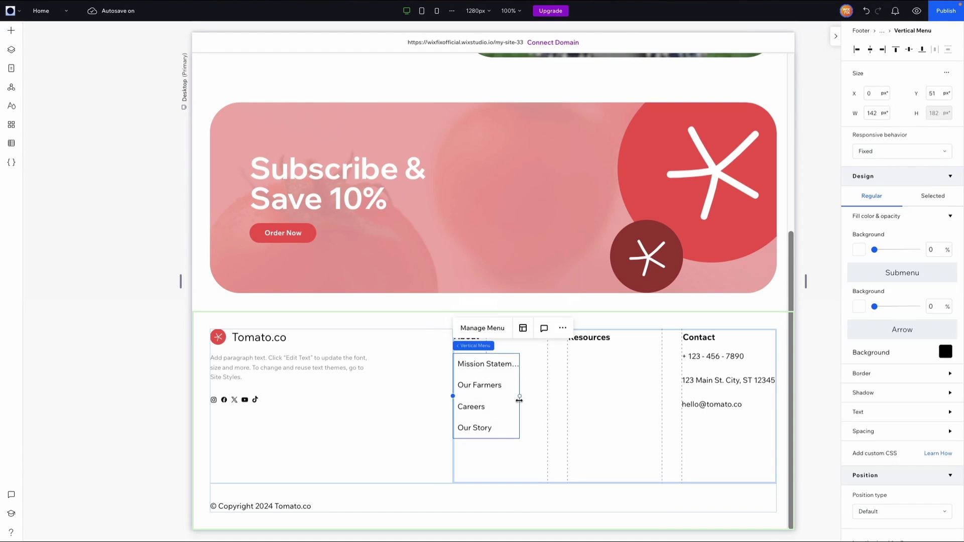
pyautogui.moveTo(519, 396); pyautogui.dragTo(547, 396)
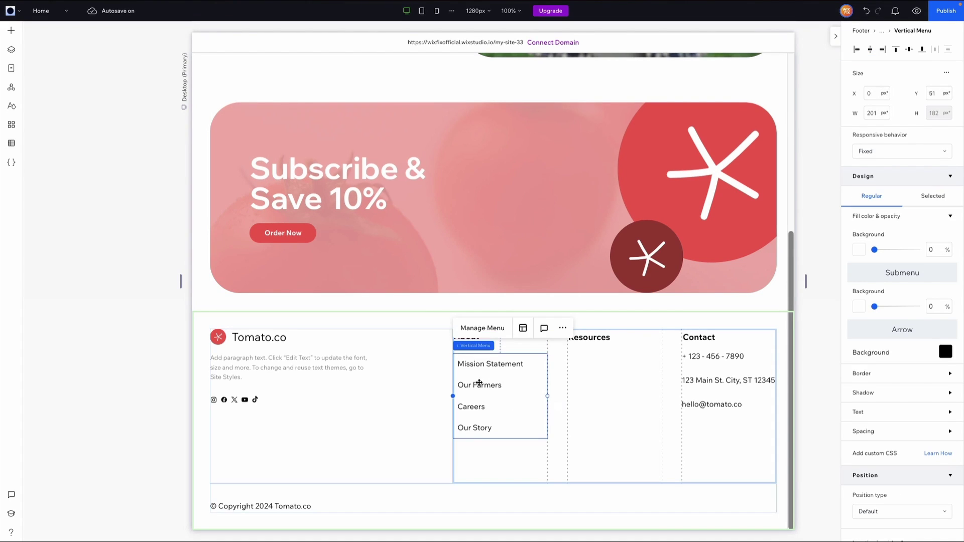
pyautogui.click(522, 328)
pyautogui.click(605, 410)
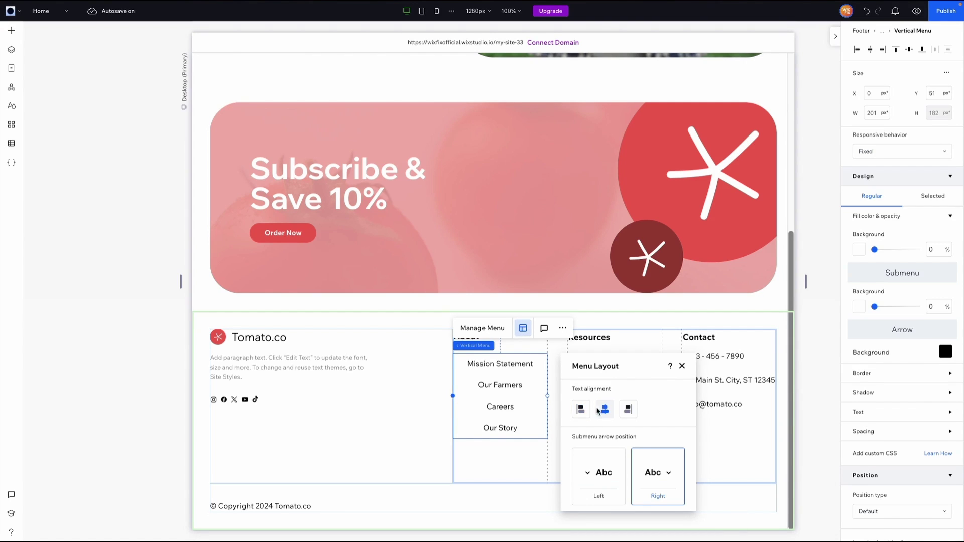
pyautogui.click(625, 411)
pyautogui.click(587, 413)
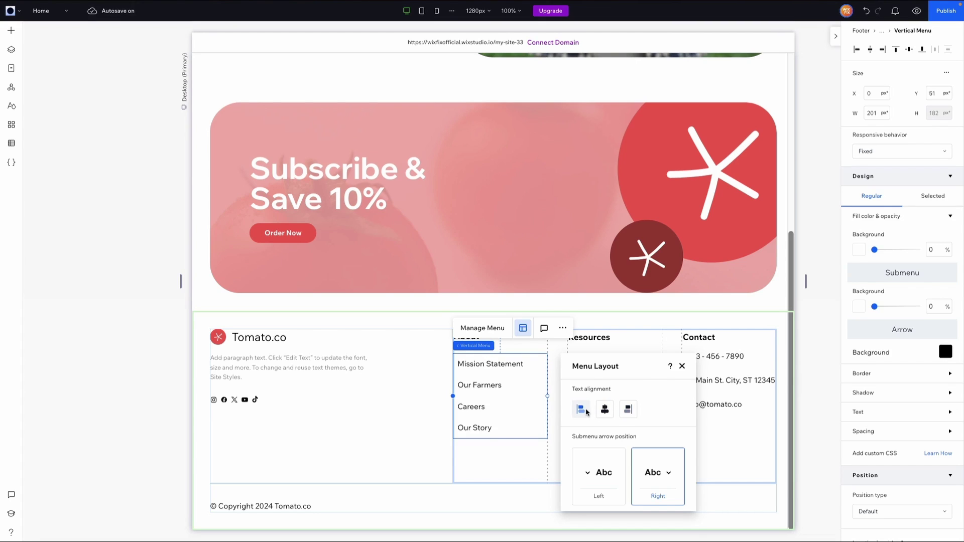
pyautogui.click(682, 366)
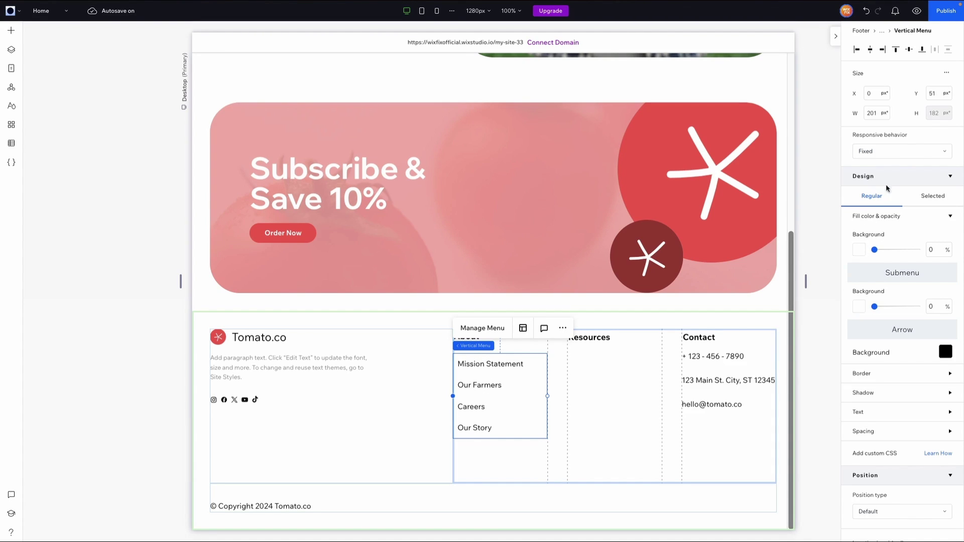
# Make the About menu's link text gray in both the regular and Selected states.
pyautogui.scroll(-3, 888, 275)
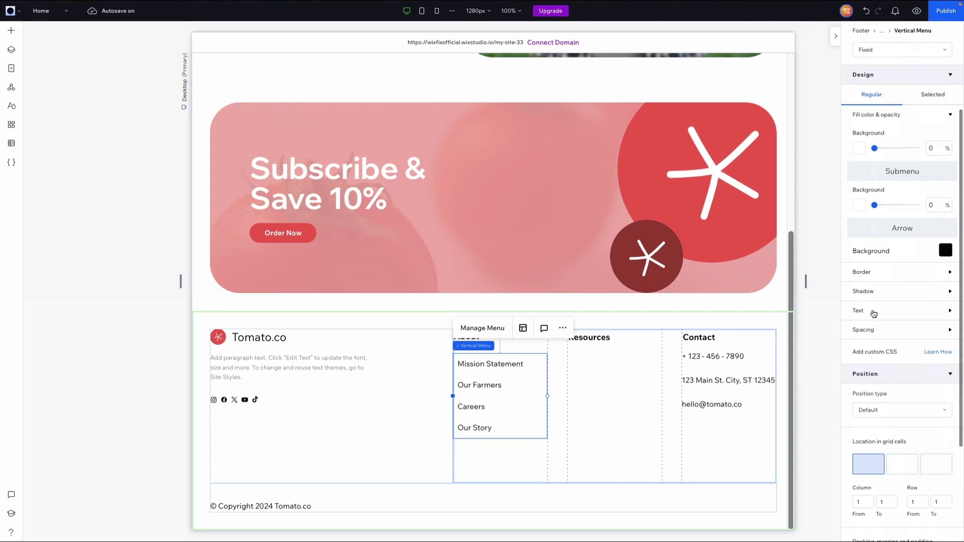
pyautogui.click(874, 311)
pyautogui.scroll(-2, 913, 337)
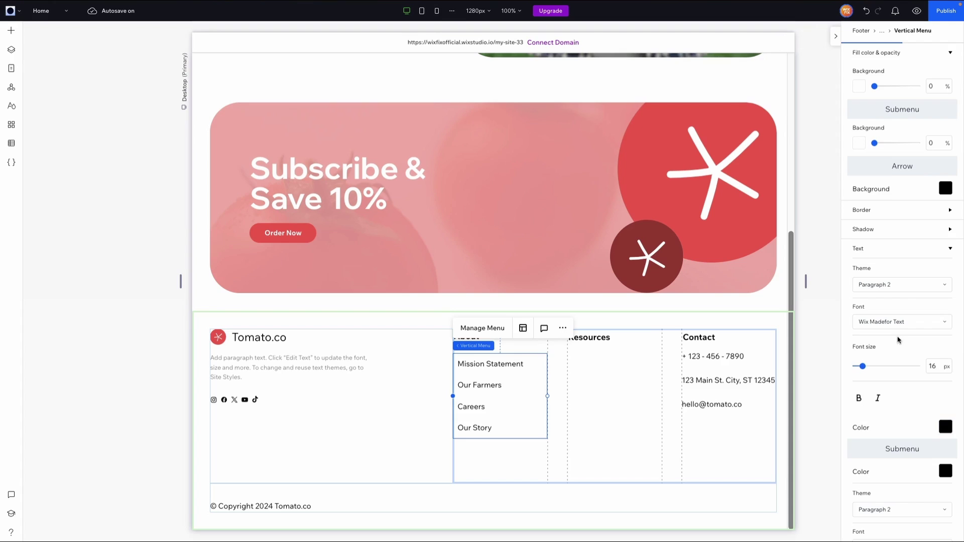
pyautogui.click(907, 398)
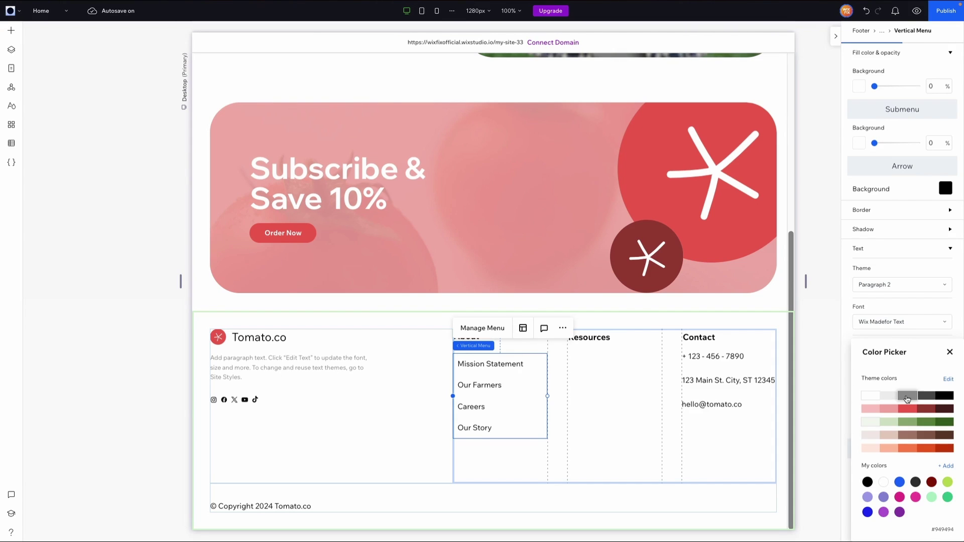
pyautogui.click(950, 353)
pyautogui.scroll(-5, 930, 400)
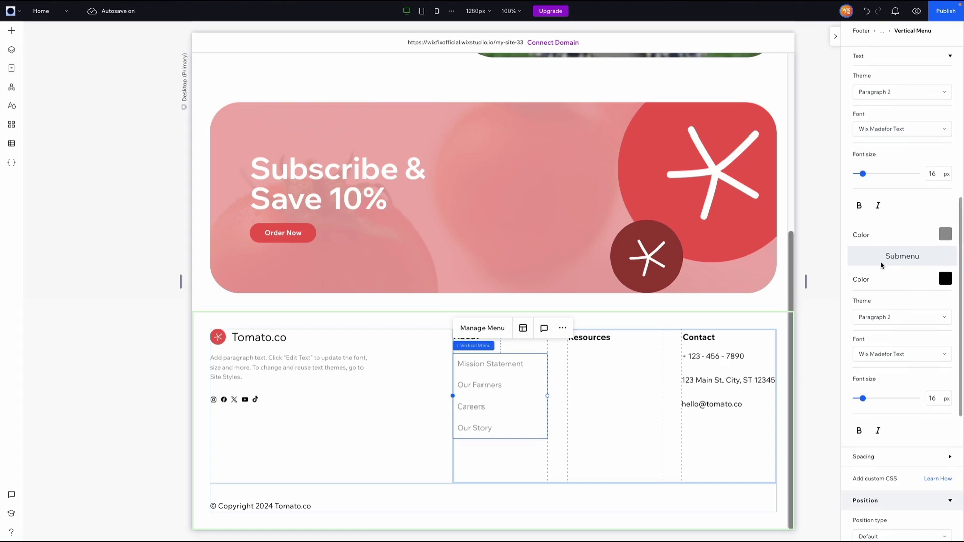
pyautogui.scroll(7, 921, 265)
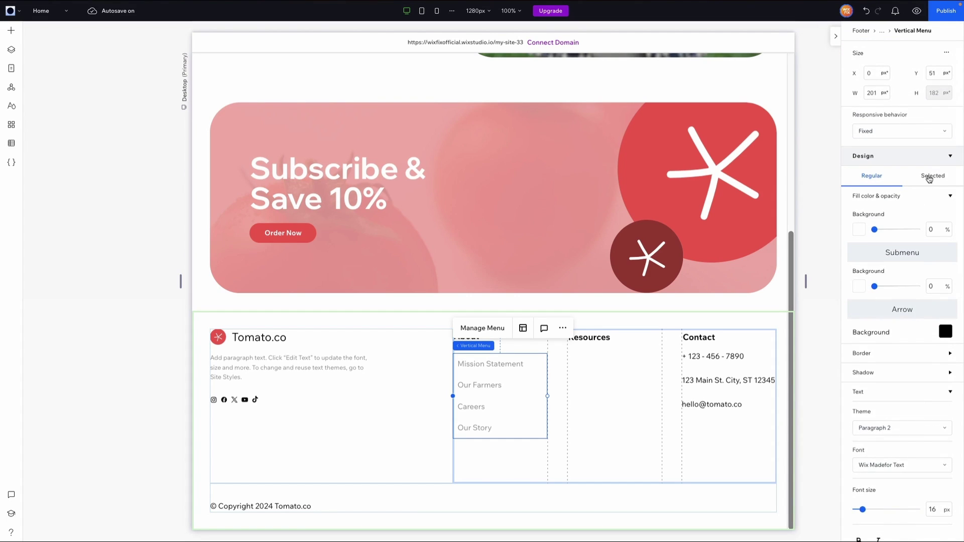
pyautogui.click(929, 178)
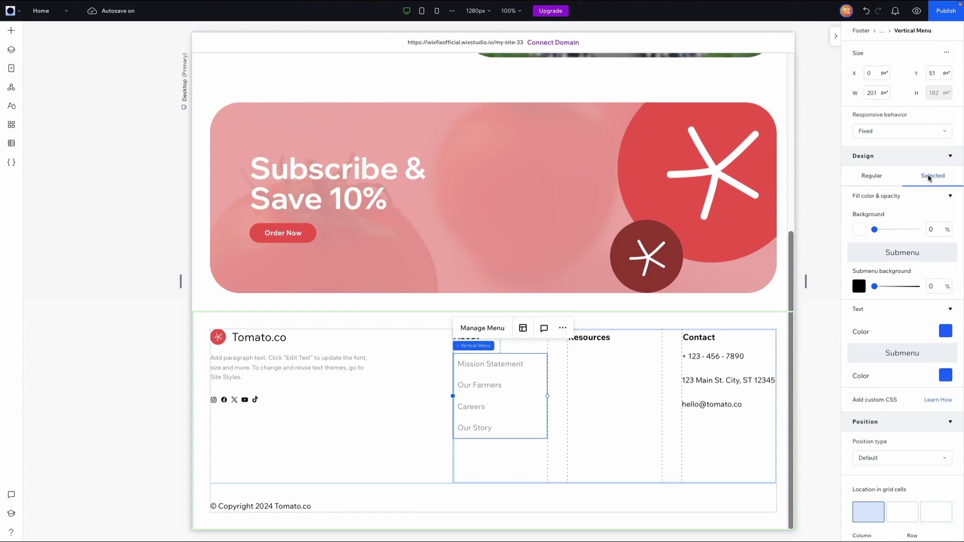
pyautogui.click(946, 332)
pyautogui.click(924, 385)
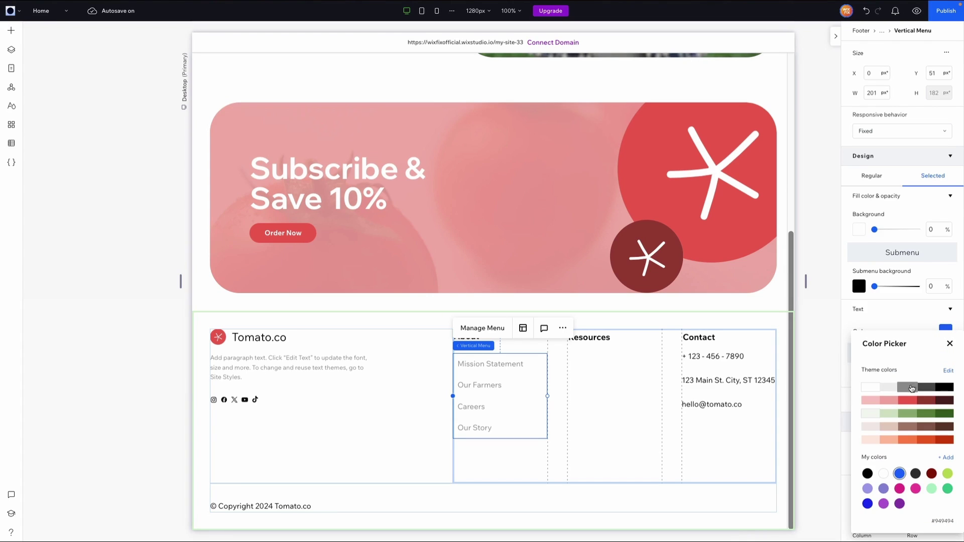
pyautogui.click(949, 344)
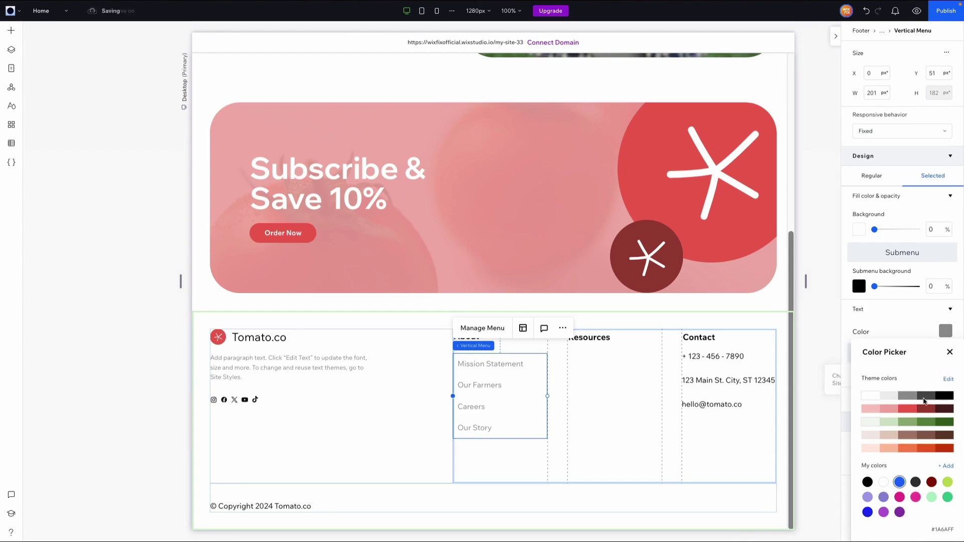
pyautogui.click(949, 352)
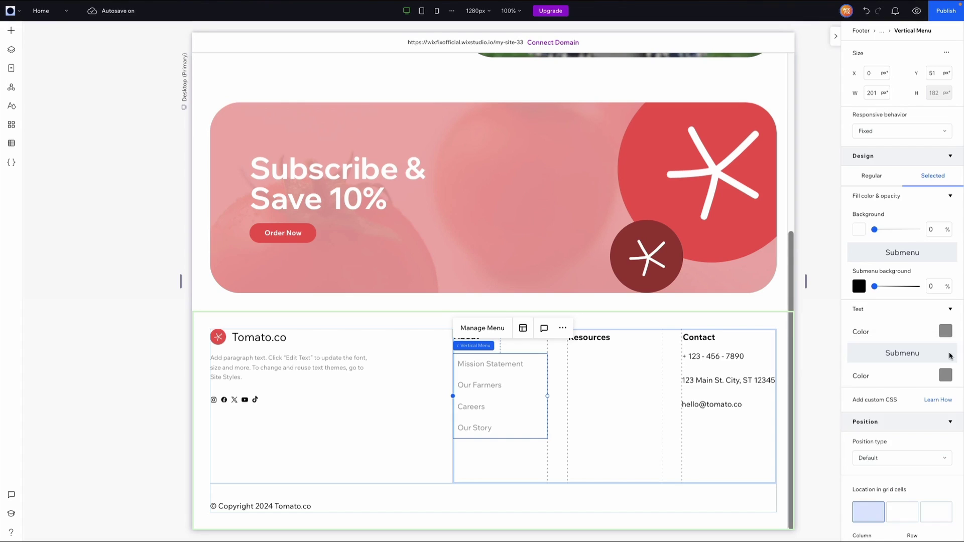
# Set the About menu's Spacing text offset to 0 px.
pyautogui.scroll(-2, 903, 402)
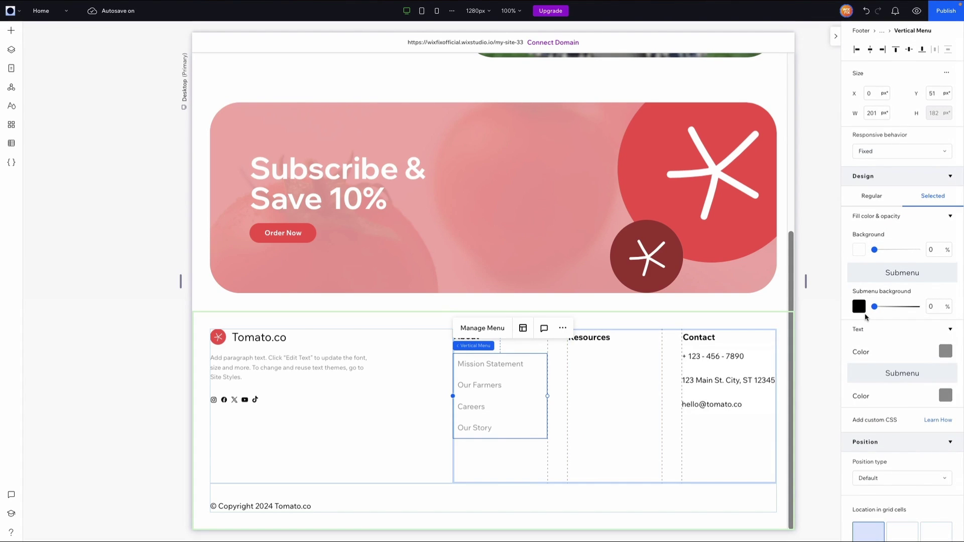
pyautogui.scroll(-2, 884, 400)
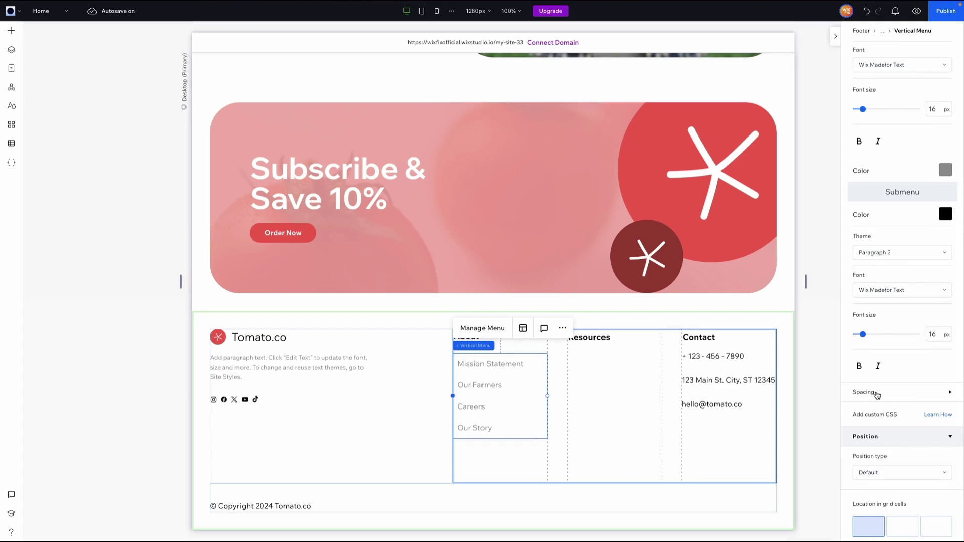
pyautogui.click(877, 395)
pyautogui.scroll(-2, 910, 403)
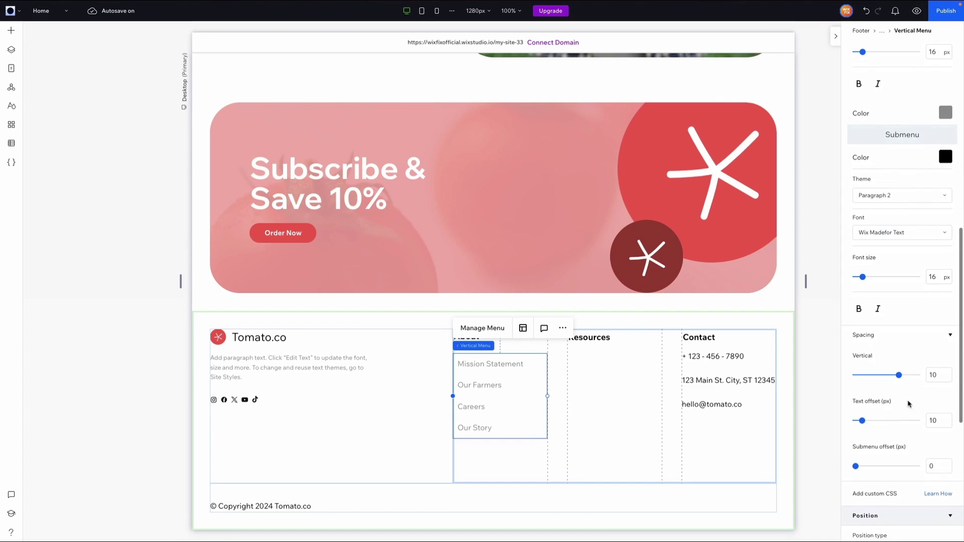
pyautogui.moveTo(862, 421); pyautogui.dragTo(860, 421)
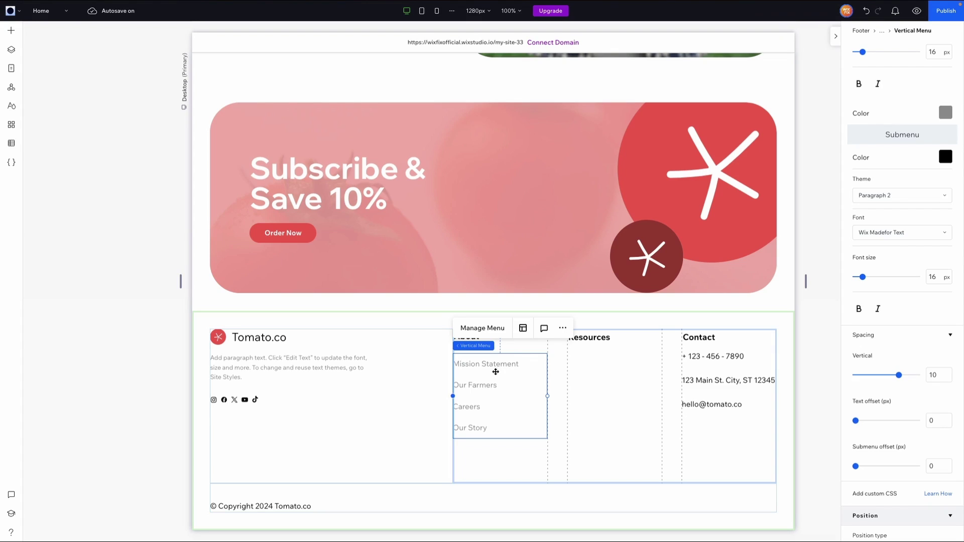
pyautogui.click(501, 350)
pyautogui.click(473, 337)
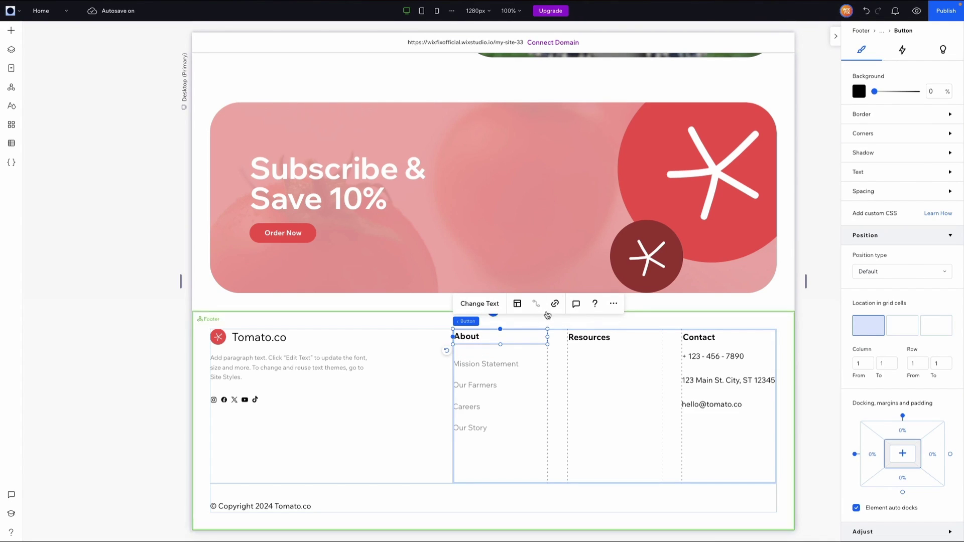
# Combine the About heading and its vertical menu into one stack.
pyautogui.click(488, 364)
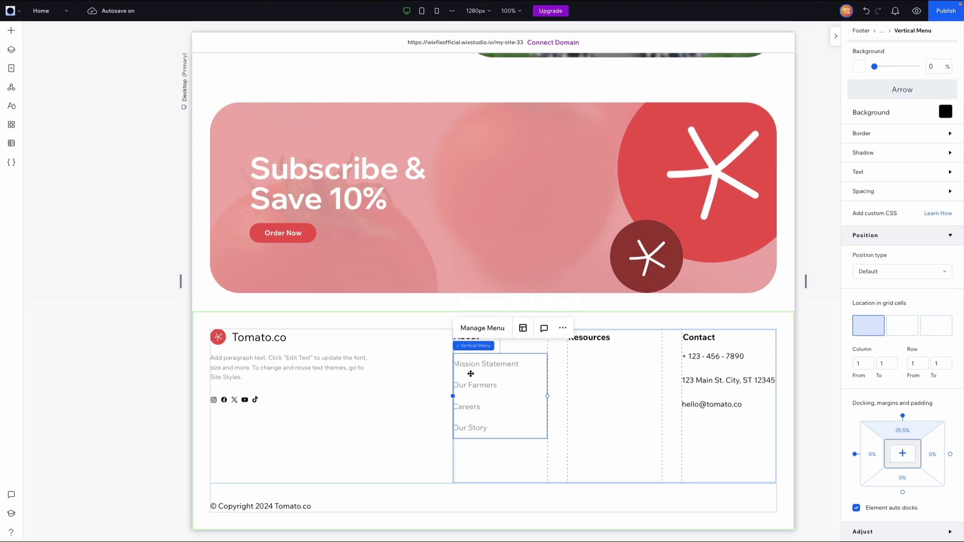
pyautogui.keyDown('shift'); pyautogui.click(506, 343); pyautogui.keyUp('shift')
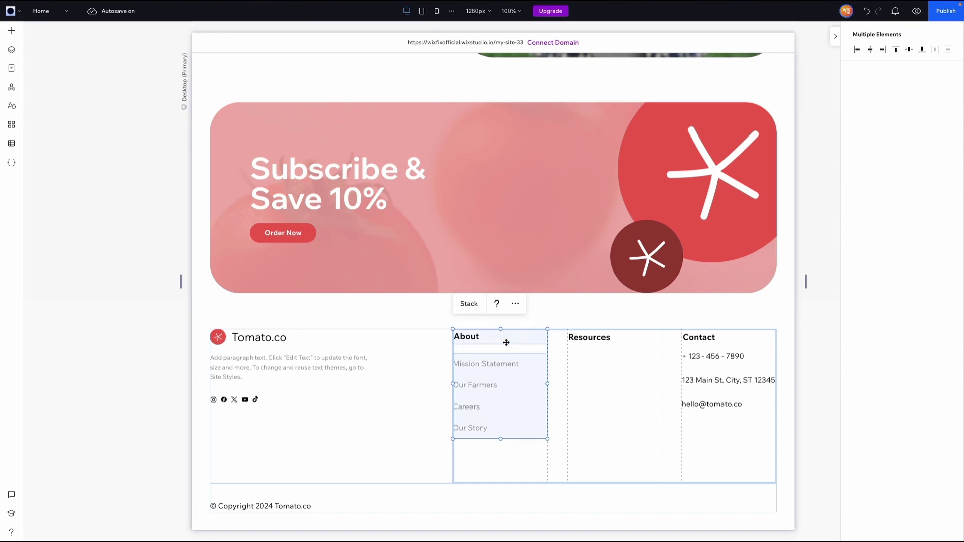
pyautogui.click(473, 311)
pyautogui.rightClick(479, 385)
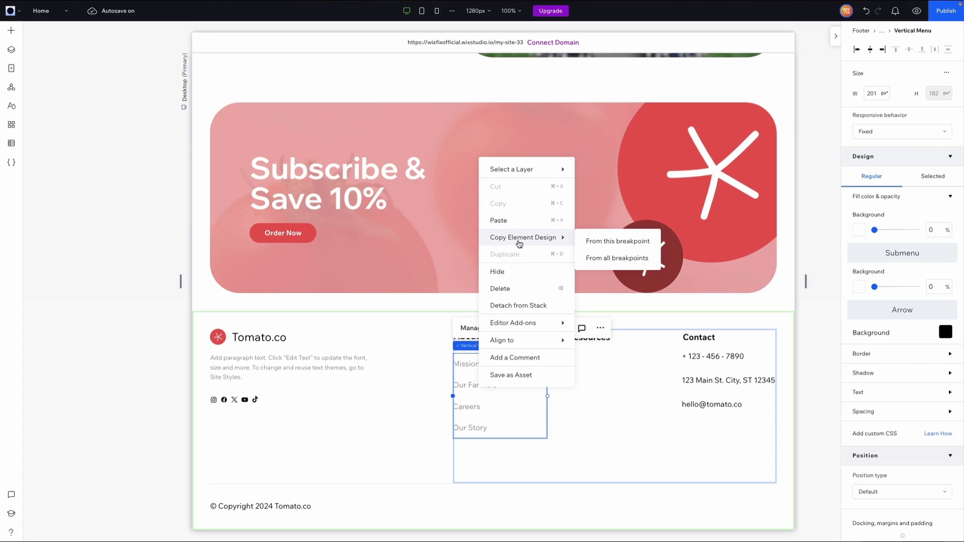
pyautogui.click(581, 393)
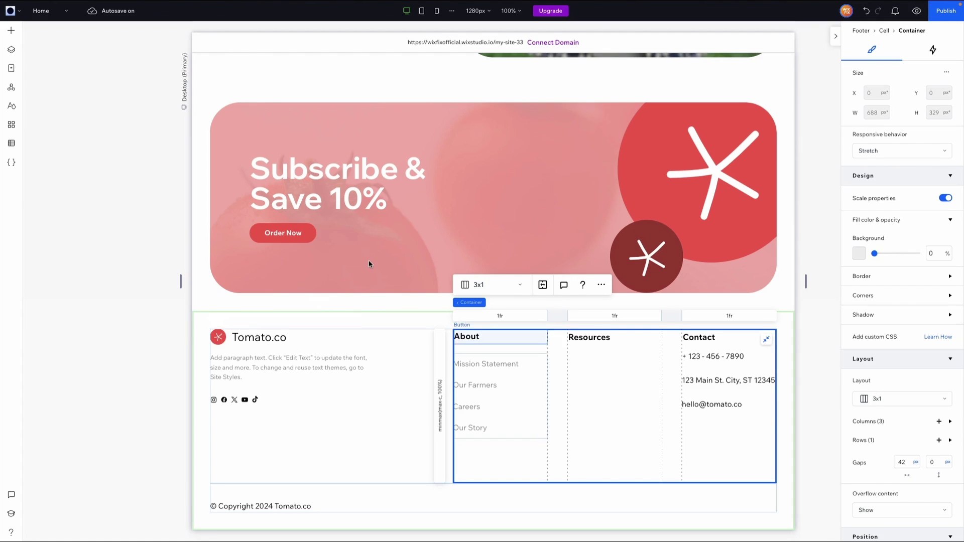
# Add a vertical menu under the Resources heading and widen it to match About.
pyautogui.click(11, 30)
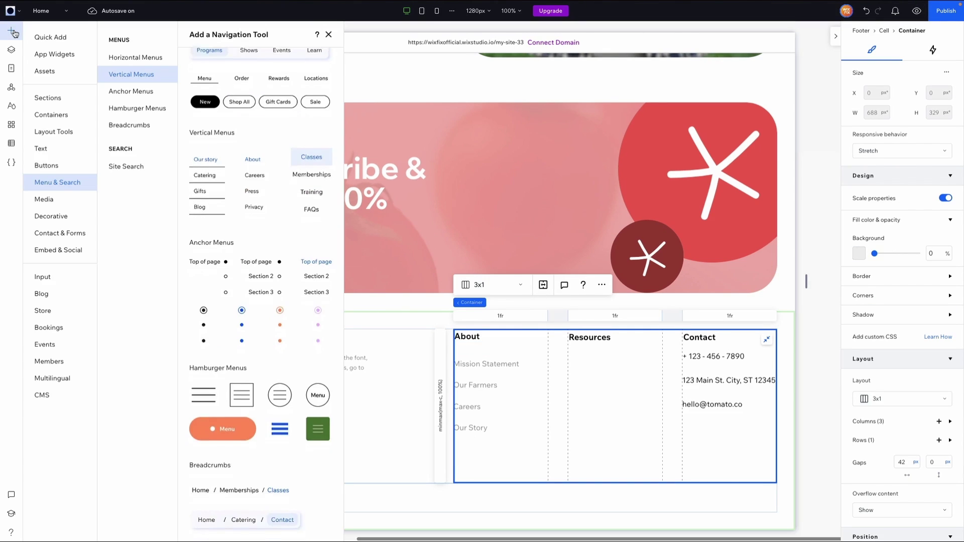
pyautogui.moveTo(256, 167); pyautogui.dragTo(587, 386)
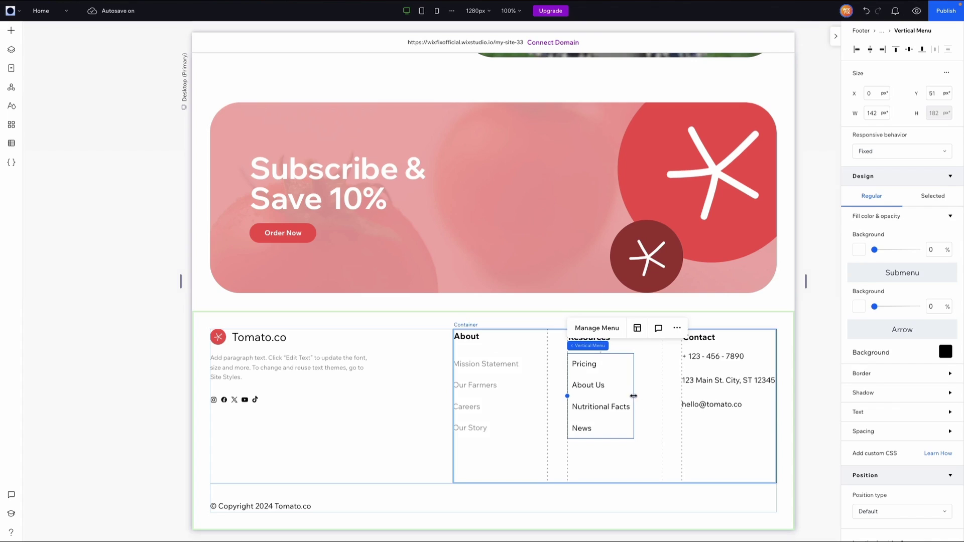
pyautogui.moveTo(634, 396); pyautogui.dragTo(662, 397)
# Copy the About menu's design for all breakpoints and paste it onto the Resources menu.
pyautogui.rightClick(490, 403)
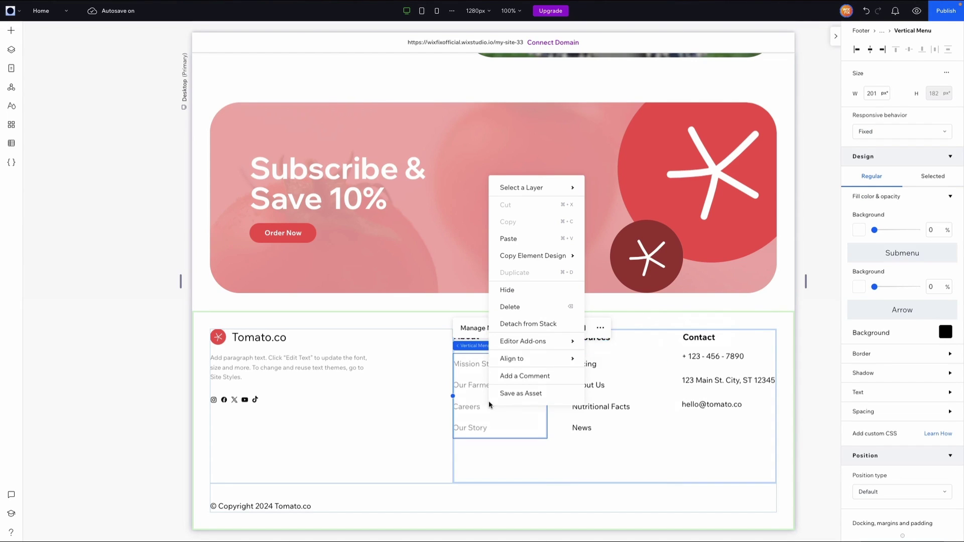
pyautogui.moveTo(532, 261)
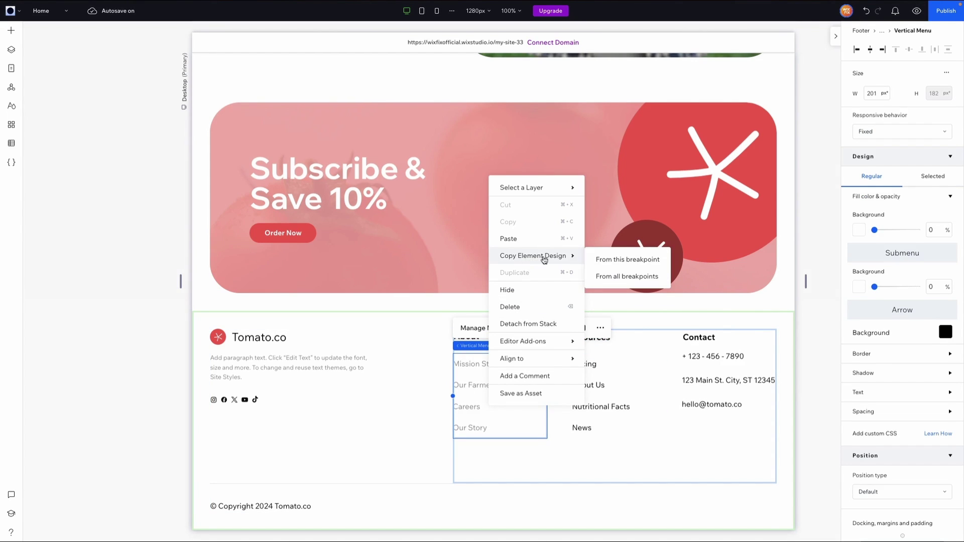
pyautogui.click(615, 275)
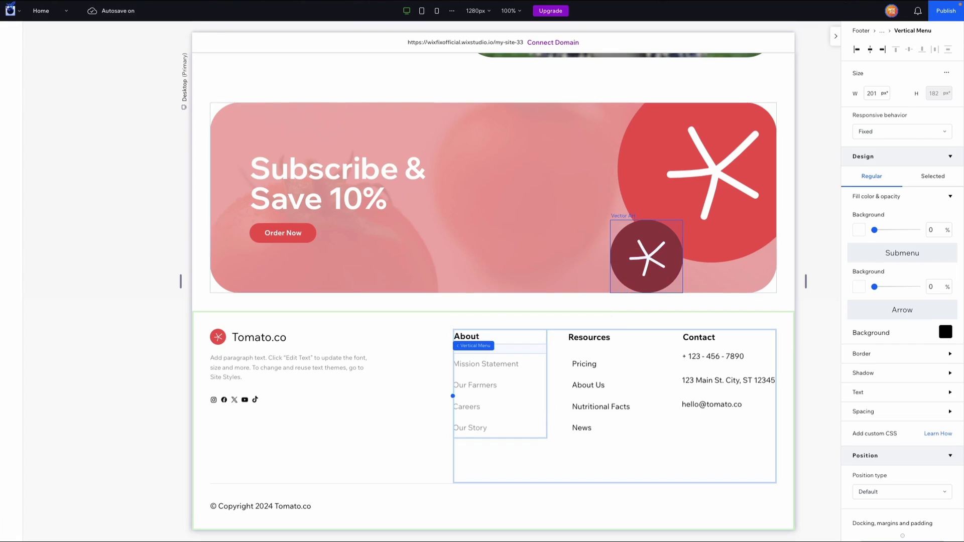
pyautogui.click(593, 387)
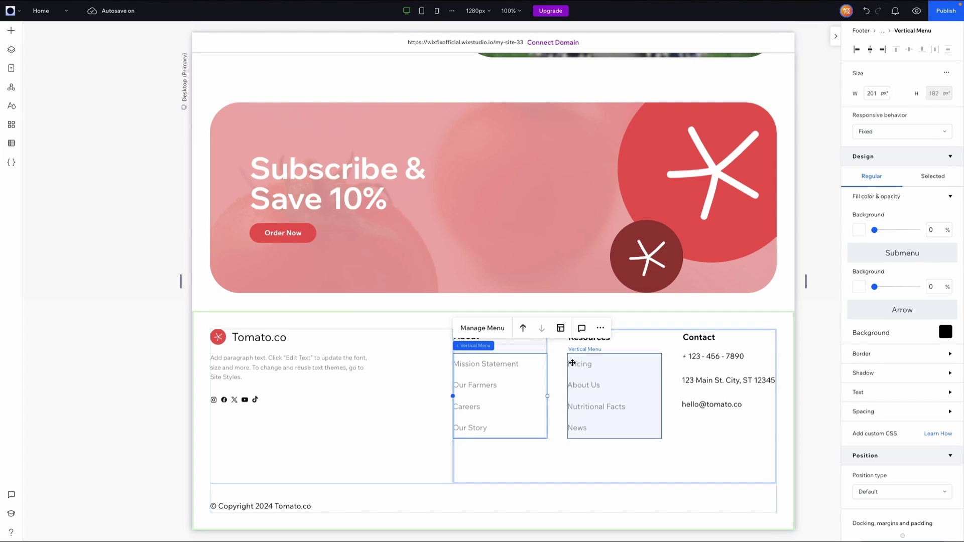
pyautogui.click(599, 376)
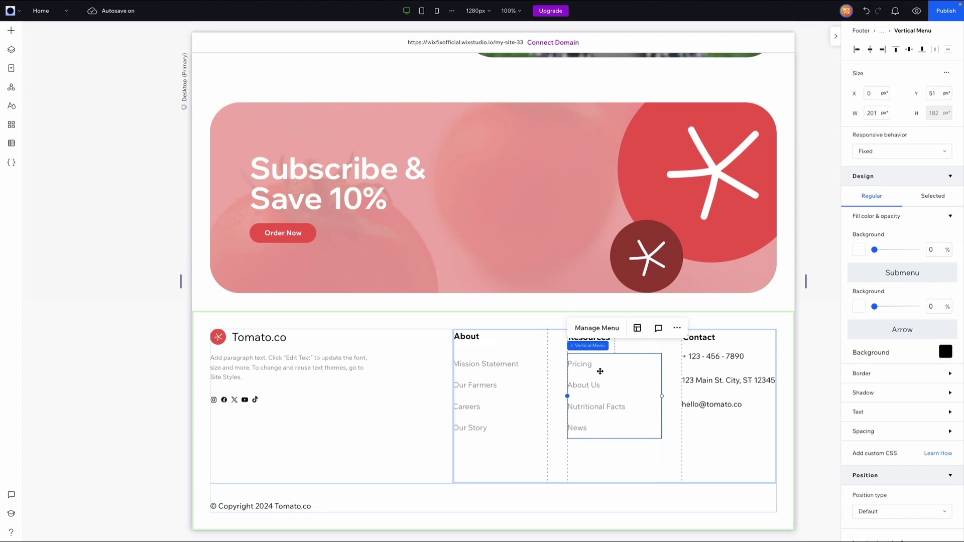
# Create a new site menu named 'Footer - Resources' for the Resources vertical menu.
pyautogui.click(590, 328)
pyautogui.click(702, 342)
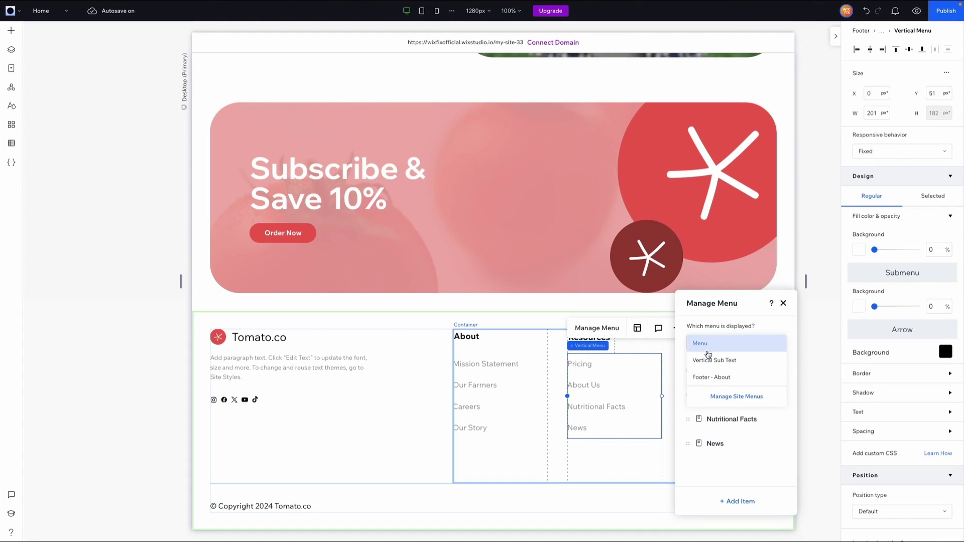
pyautogui.click(728, 396)
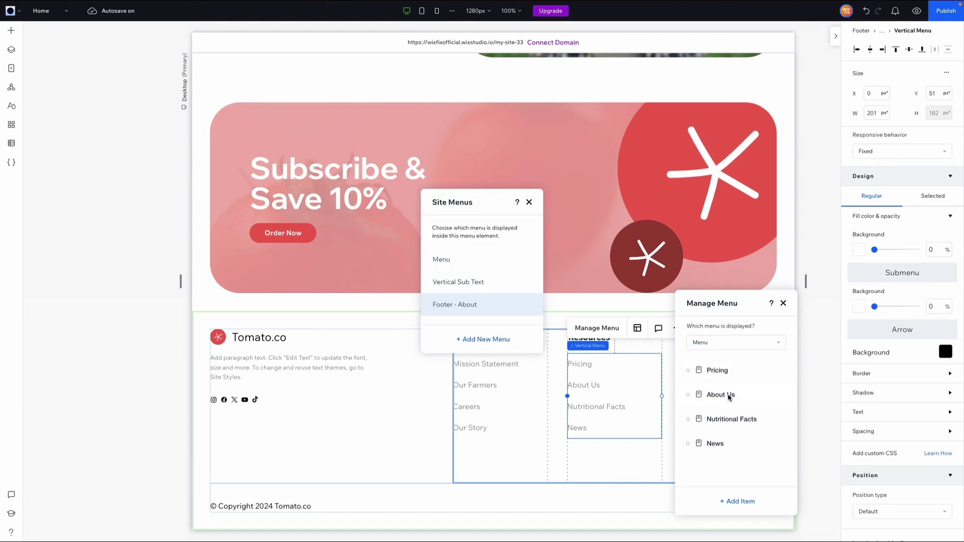
pyautogui.click(494, 340)
pyautogui.write('Footer')
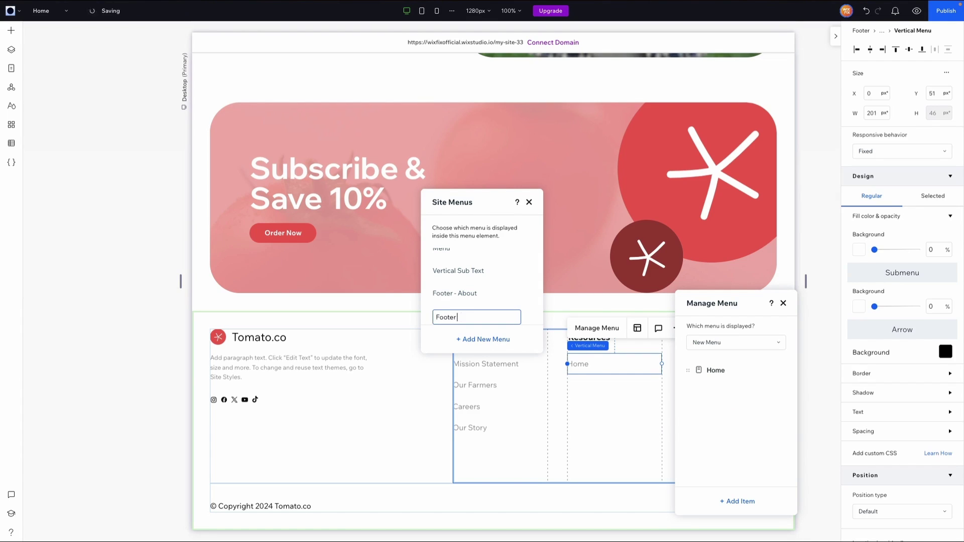
pyautogui.write(' - Resources')
pyautogui.press('Return')
pyautogui.click(528, 202)
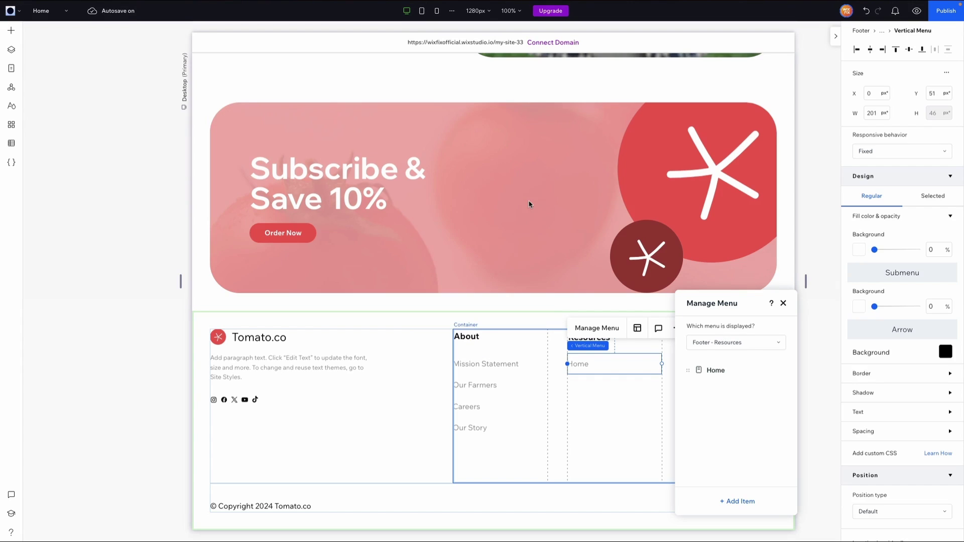
# Fill the Footer - Resources menu with Nutritional Facts, News, Resources, Blog and FAQ pages.
pyautogui.click(738, 501)
pyautogui.click(768, 460)
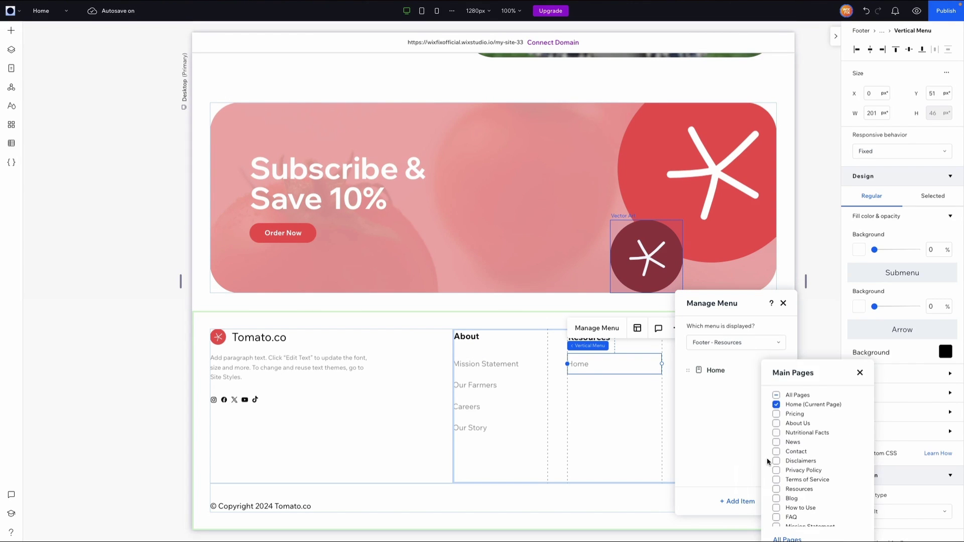
pyautogui.click(777, 404)
pyautogui.click(776, 442)
pyautogui.scroll(-1, 800, 470)
pyautogui.click(777, 463)
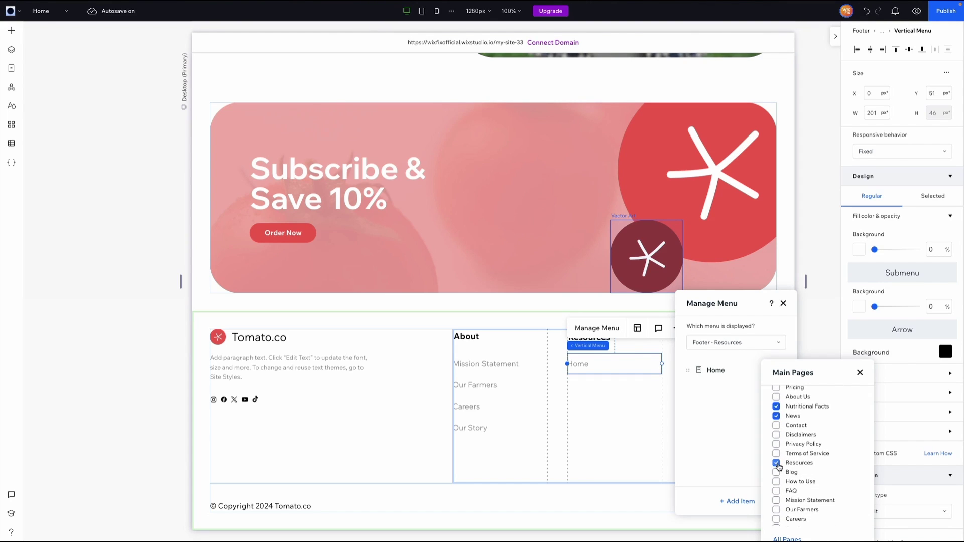
pyautogui.click(777, 473)
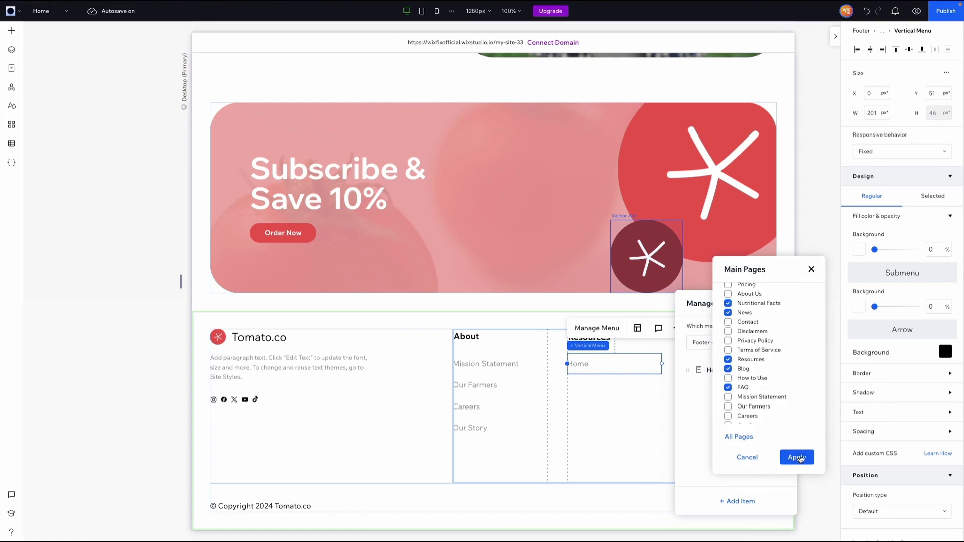
pyautogui.click(798, 458)
pyautogui.click(623, 339)
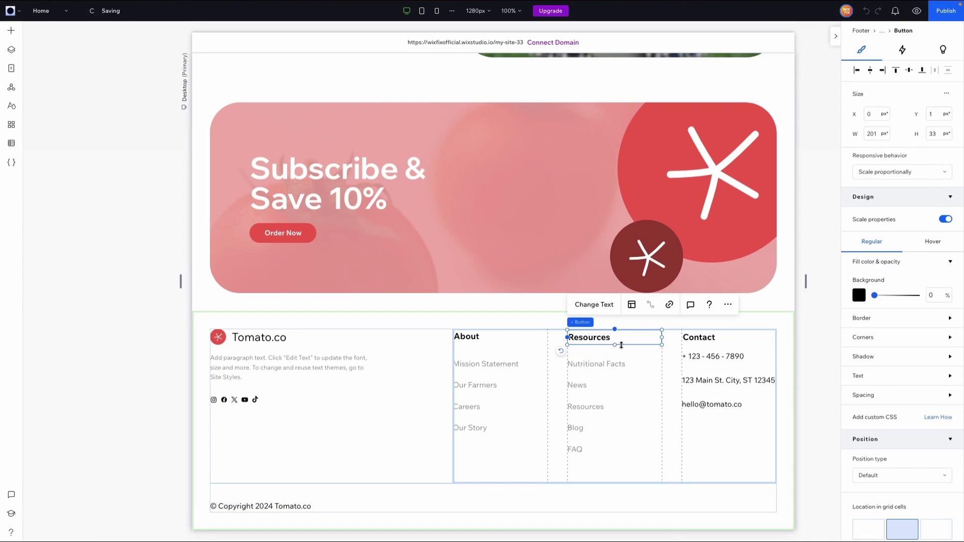
pyautogui.keyDown('shift'); pyautogui.click(609, 367); pyautogui.keyUp('shift')
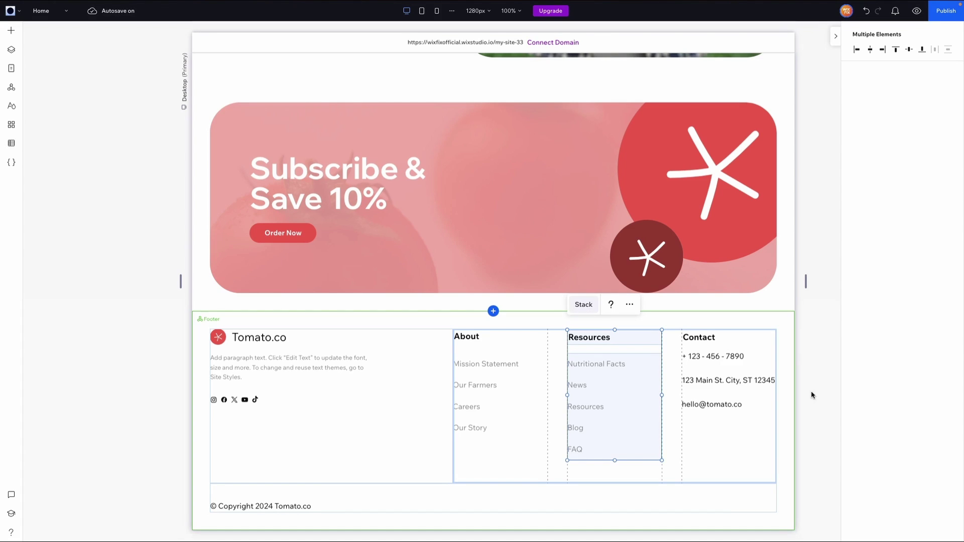
pyautogui.click(628, 487)
pyautogui.scroll(5, 678, 209)
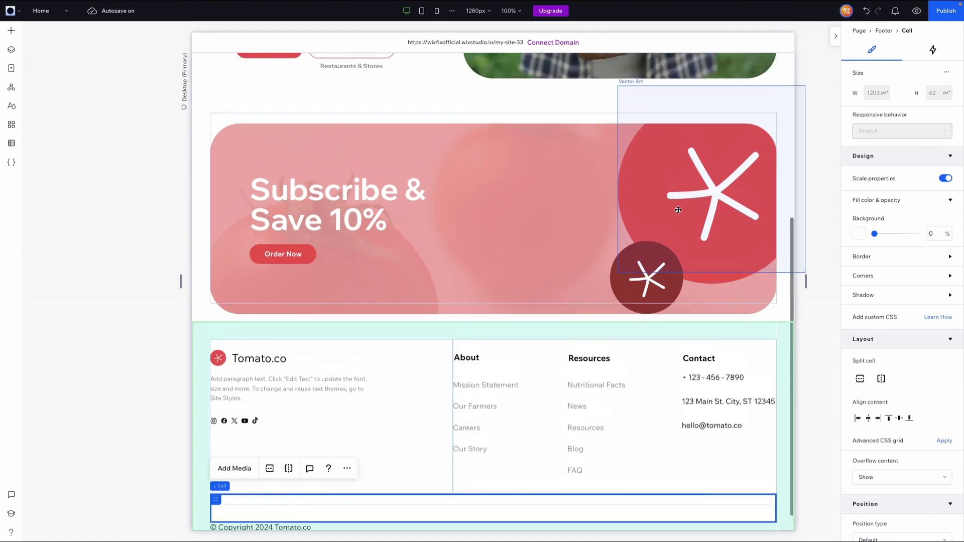
pyautogui.click(634, 74)
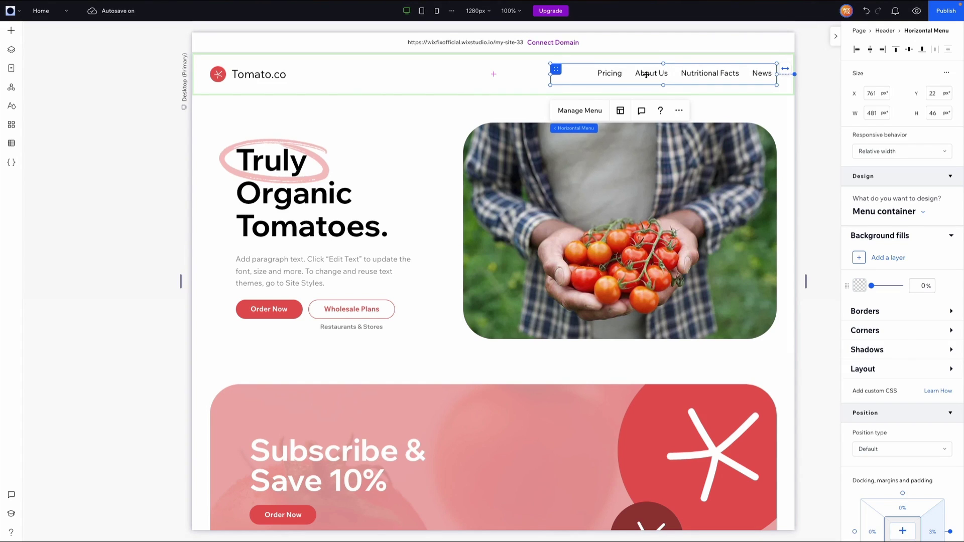
pyautogui.scroll(-5, 575, 76)
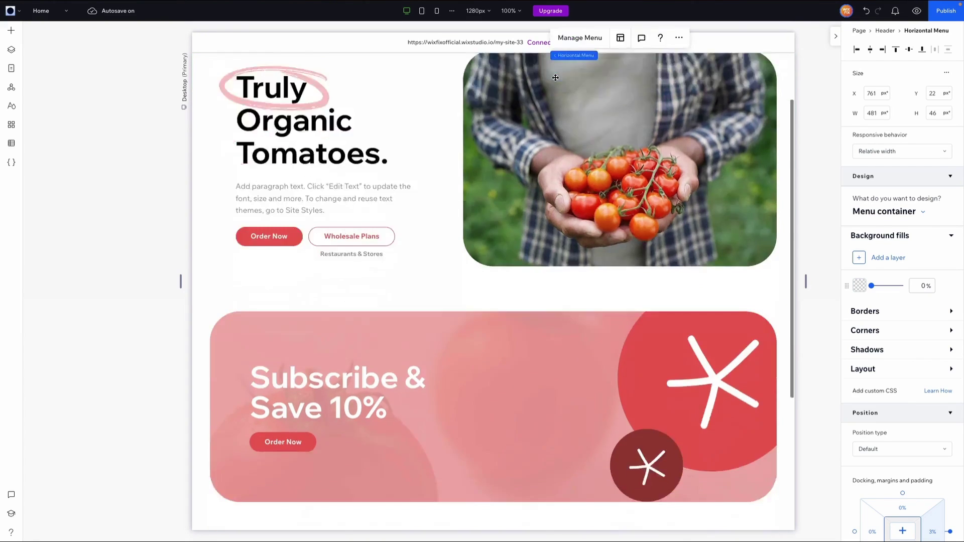
pyautogui.click(465, 501)
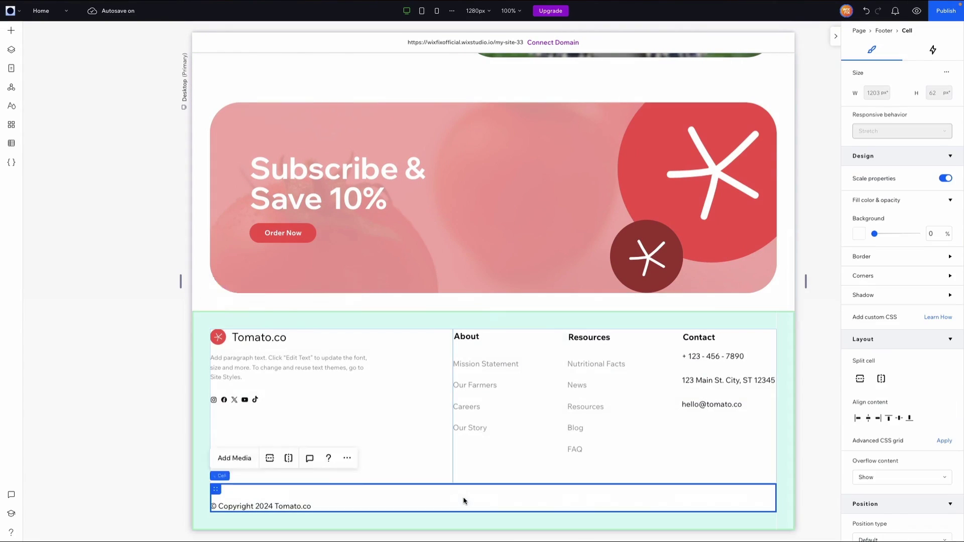
pyautogui.rightClick(428, 498)
# Paste the copied menu into the copyright row and link it to a new site menu named 'Footer - Policies'.
pyautogui.click(461, 319)
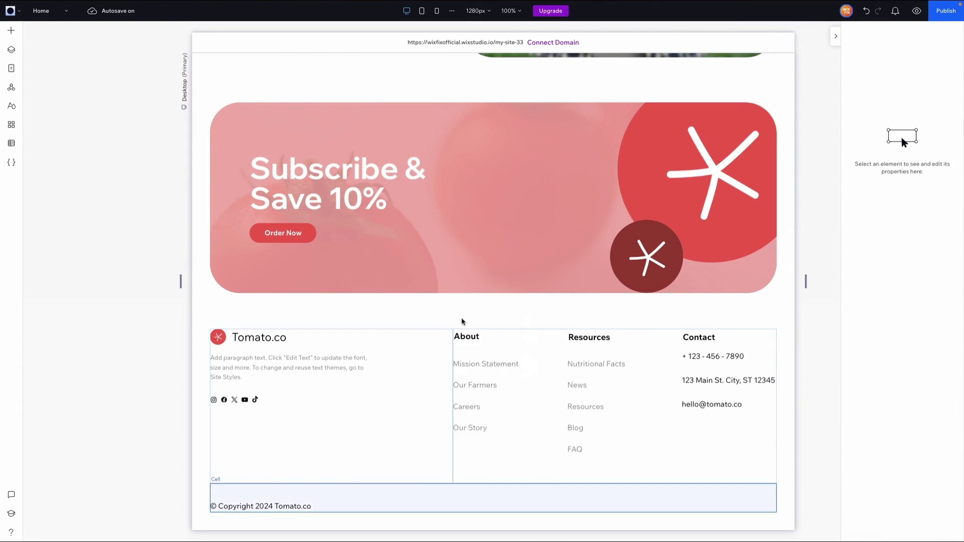
pyautogui.click(451, 472)
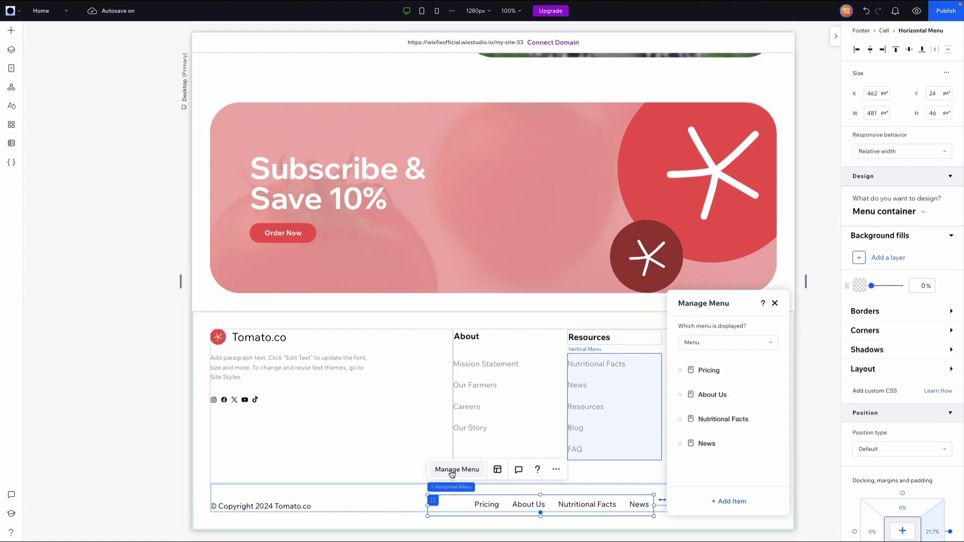
pyautogui.click(730, 346)
pyautogui.click(728, 415)
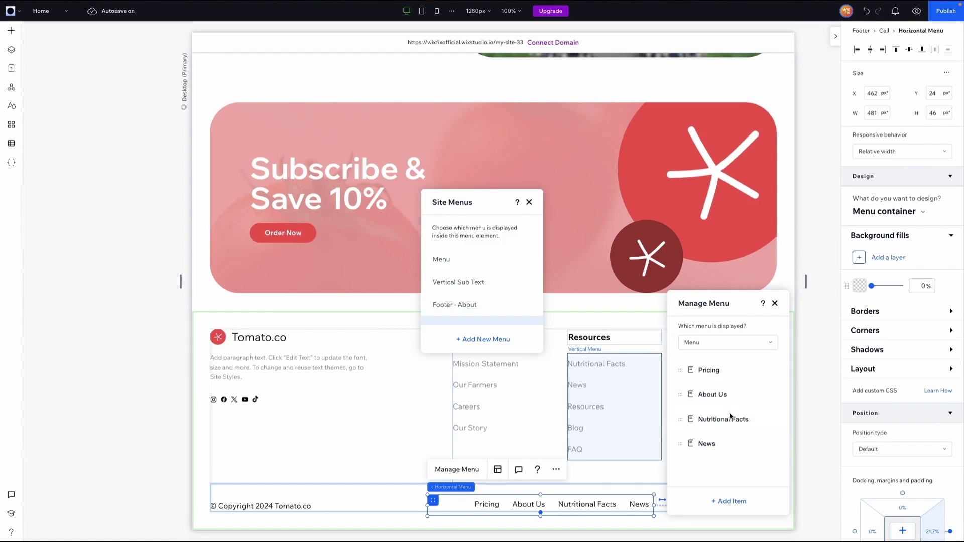
pyautogui.click(487, 341)
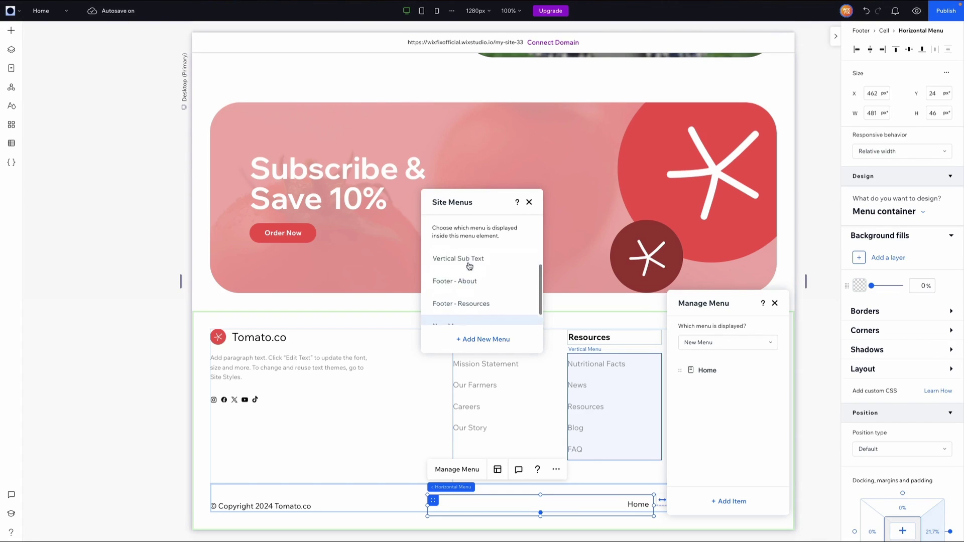
pyautogui.write('Fppter')
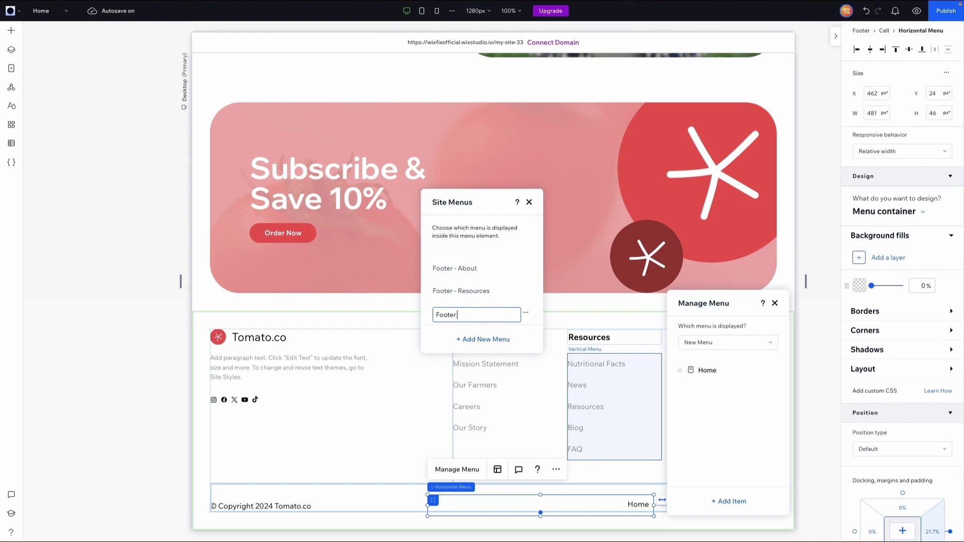
pyautogui.write(' - Policies')
pyautogui.press('Return')
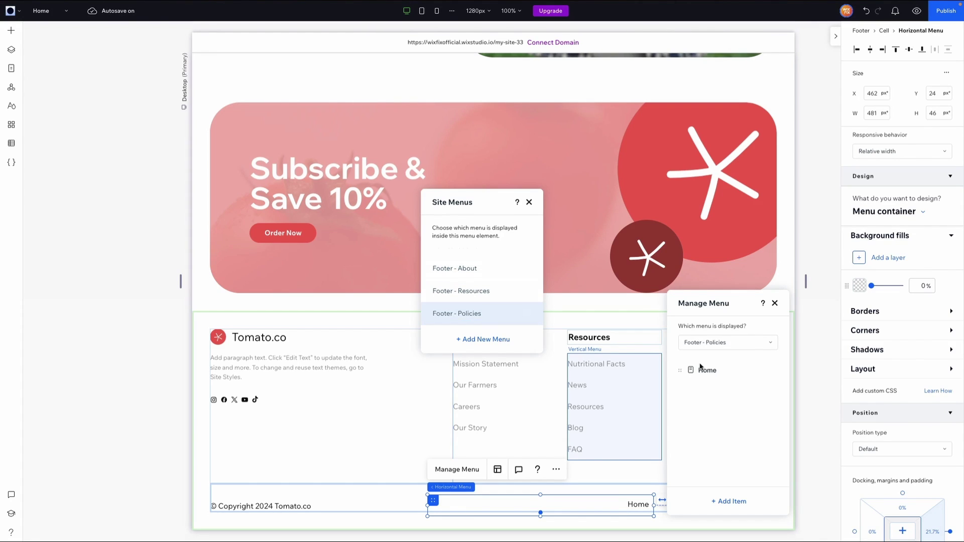
# Add the Terms of Service, Privacy Policy and Disclaimers pages, then align the menu right in the copyright row.
pyautogui.moveTo(720, 304); pyautogui.dragTo(473, 186)
pyautogui.click(480, 385)
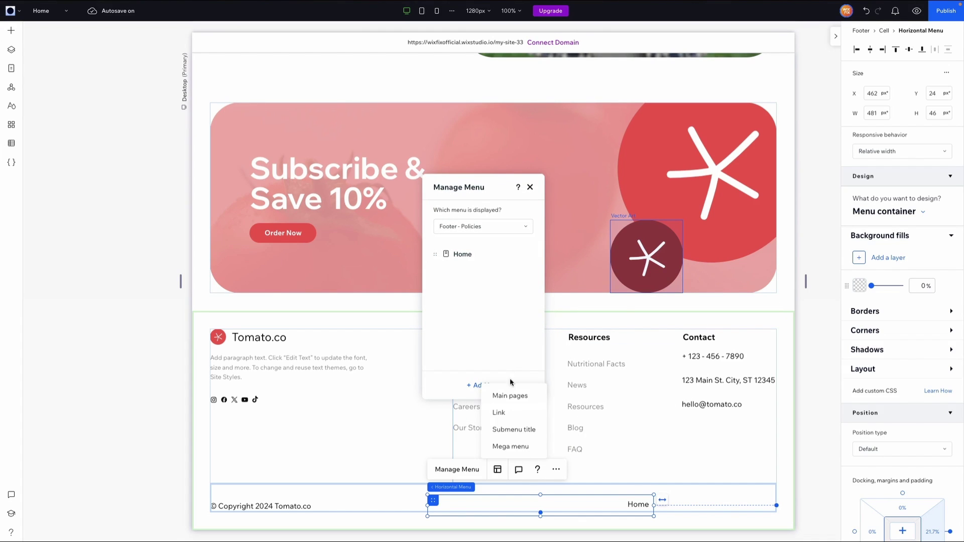
pyautogui.click(510, 396)
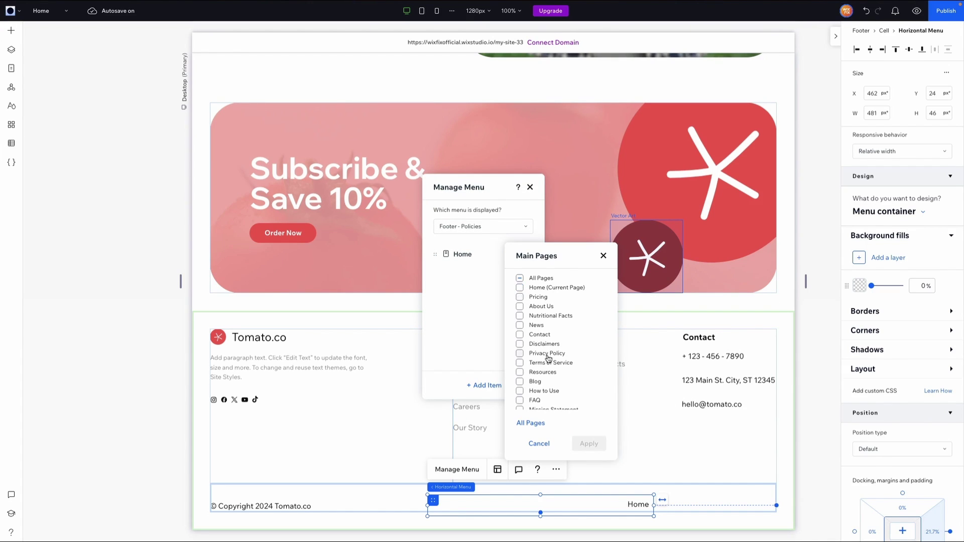
pyautogui.scroll(-2, 548, 358)
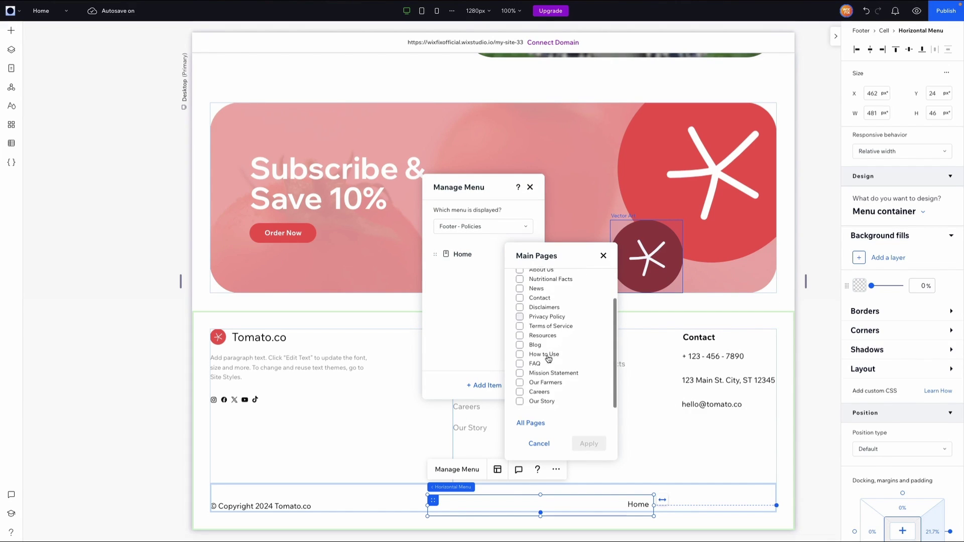
pyautogui.click(536, 326)
pyautogui.click(537, 316)
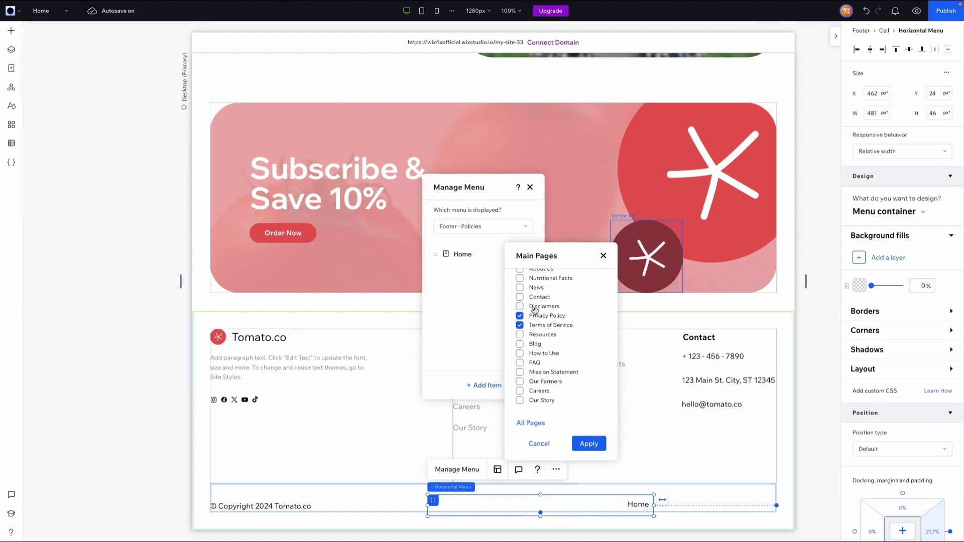
pyautogui.click(534, 307)
pyautogui.click(581, 443)
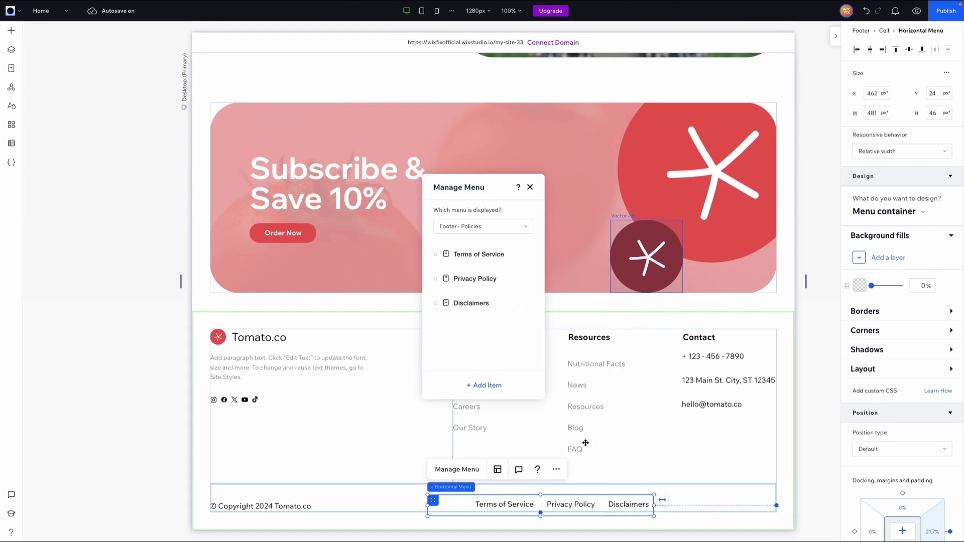
pyautogui.moveTo(624, 506); pyautogui.dragTo(744, 500)
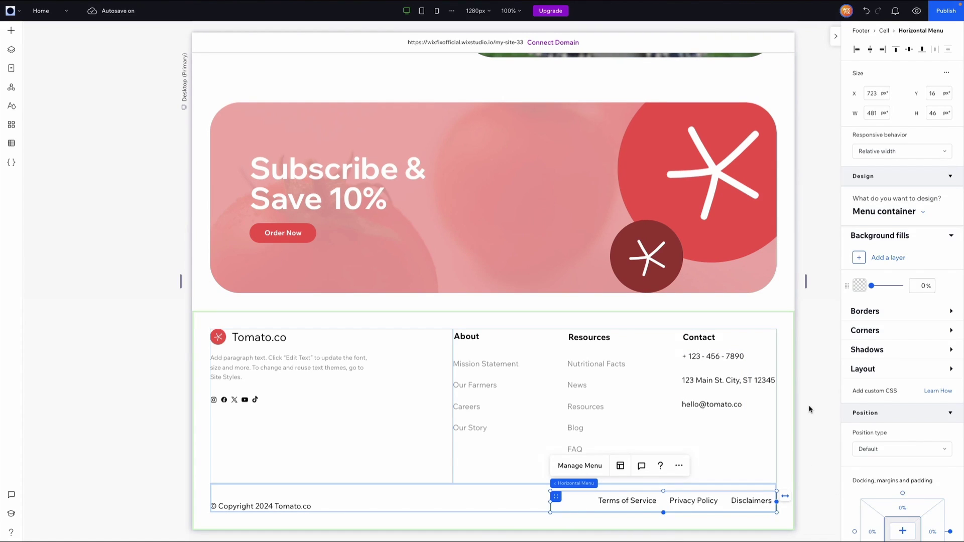